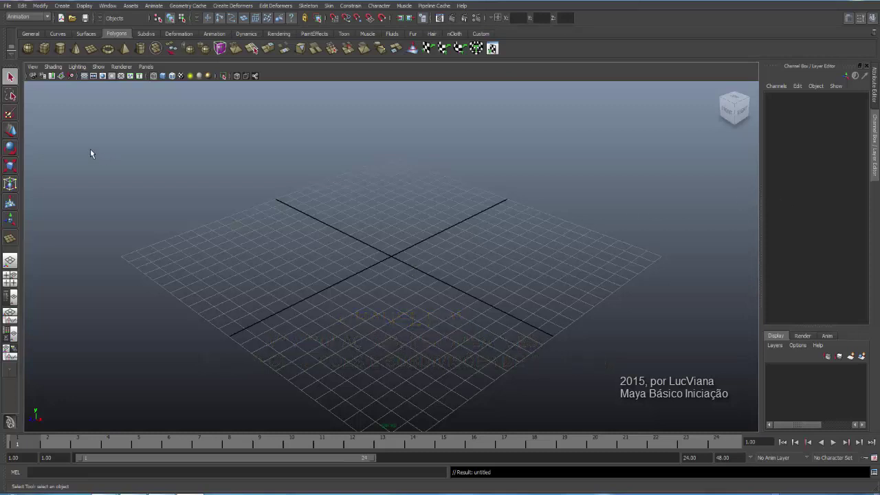
- Choose Polygons from the status-line menu-set list
left_click(48, 17)
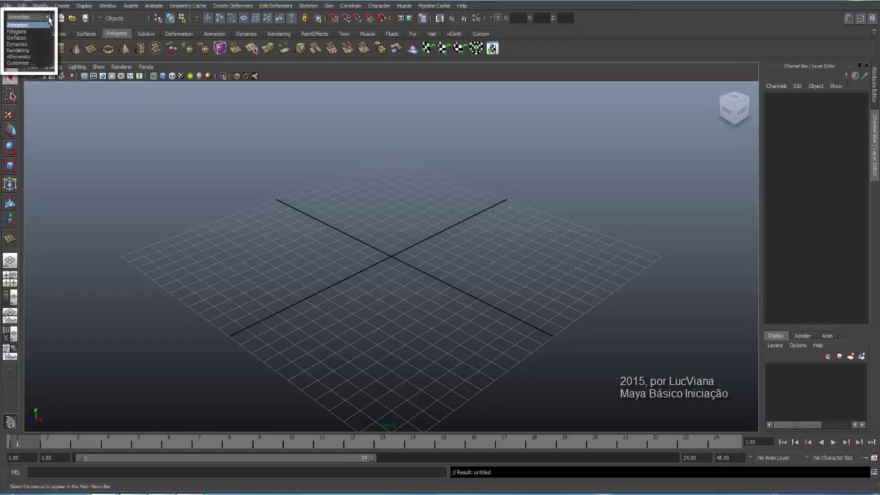
left_click(16, 32)
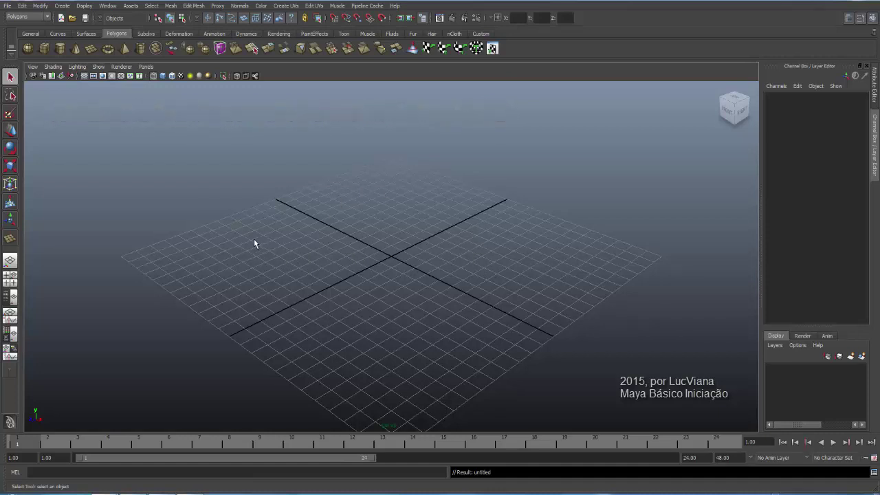
- Draw a polygon cube on the left of the grid and show it with smooth shading
left_click(44, 48)
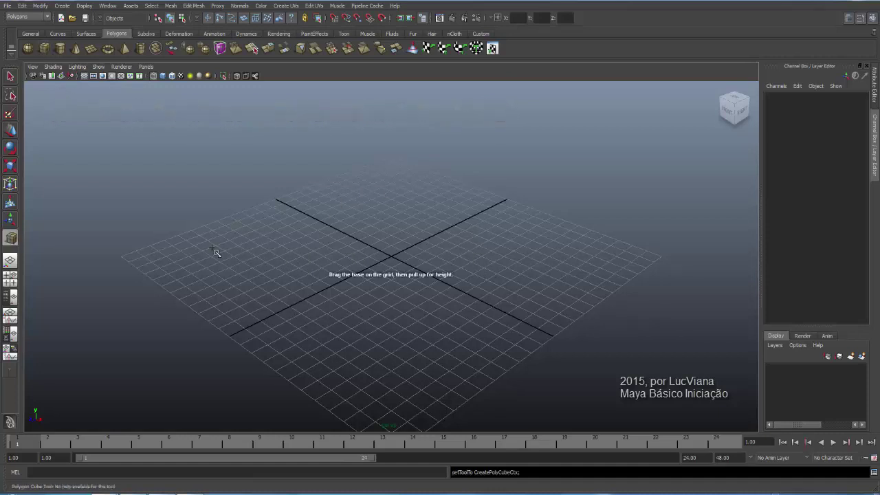
mouse_move(218, 249)
left_mouse_down()
mouse_move(317, 258)
mouse_move(324, 251)
mouse_move(312, 205)
left_mouse_up()
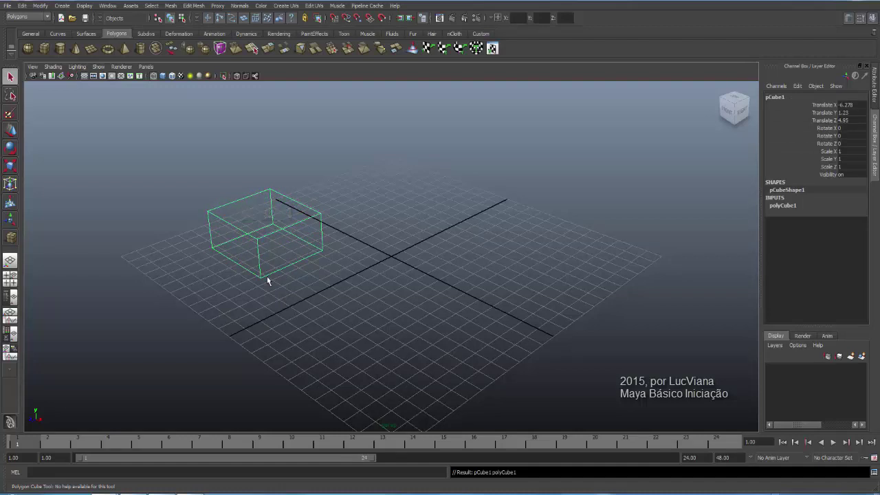
left_click(161, 77)
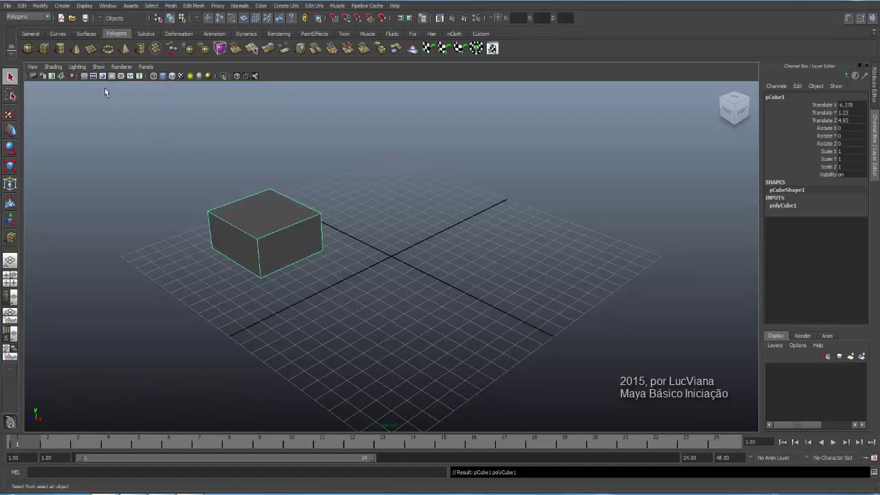
- Draw a polygon cylinder, pCylinder1, behind the cube and raise its height
left_click(61, 51)
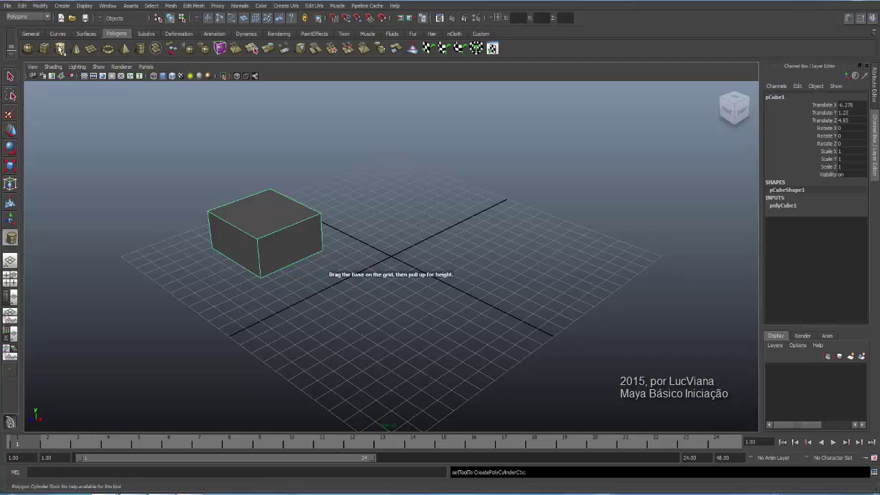
left_click_drag(358, 195, 383, 210)
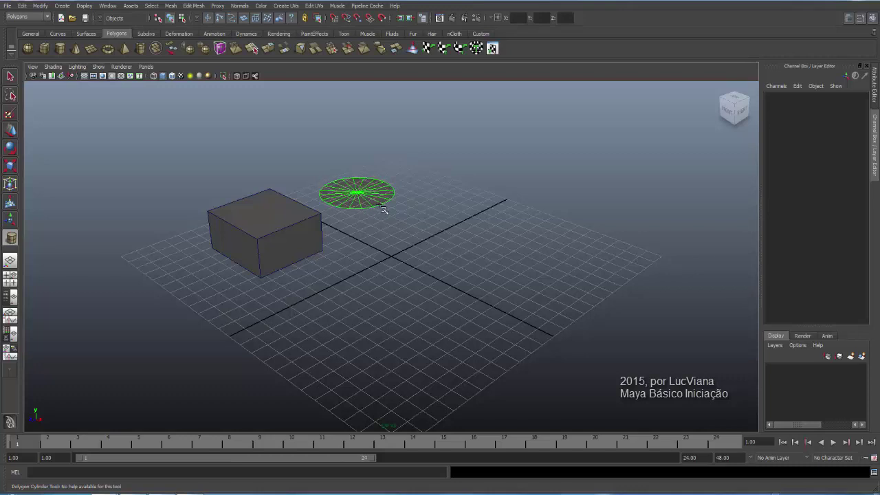
left_click_drag(383, 209, 385, 160)
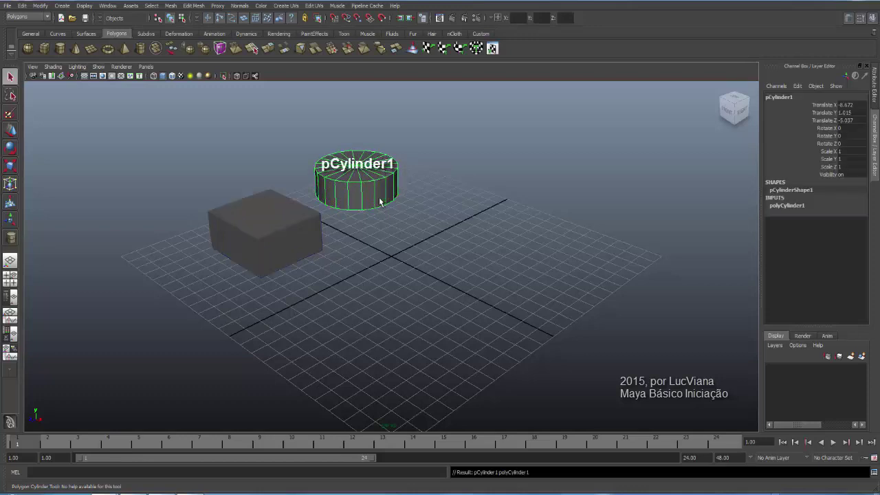
- Draw a polygon cone on the right of the grid at full height
left_click(77, 54)
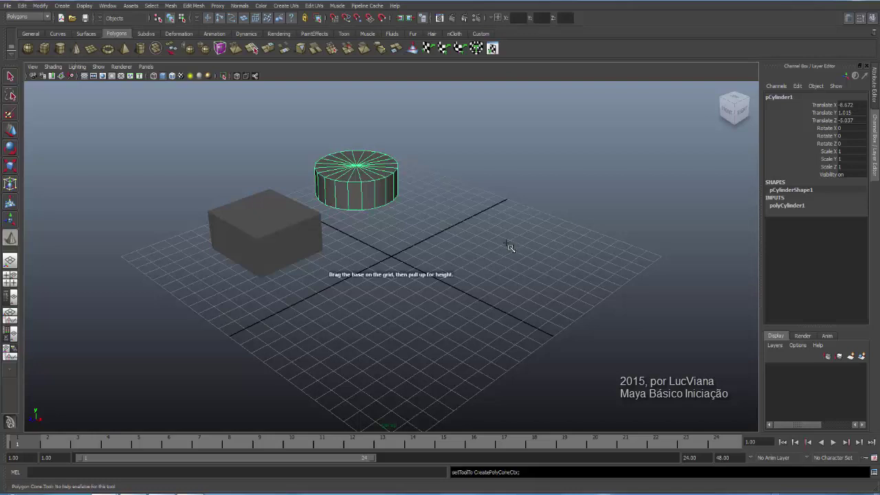
left_click_drag(517, 254, 538, 271)
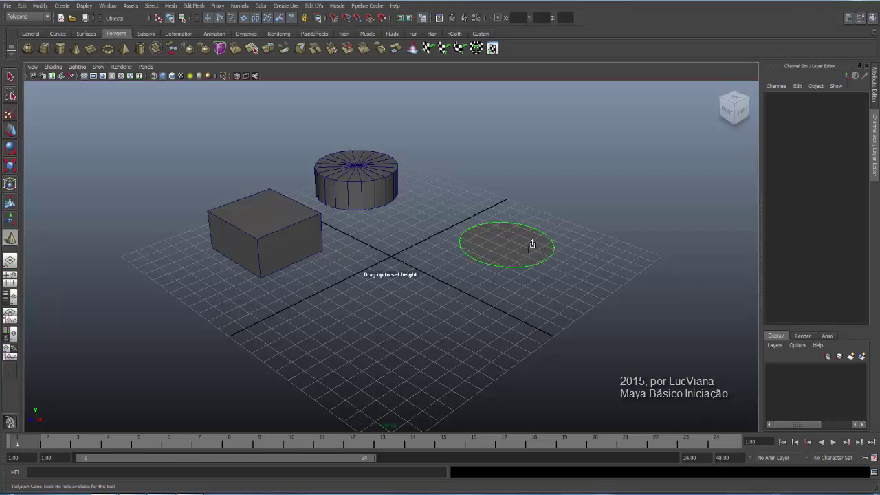
left_click_drag(530, 243, 523, 183)
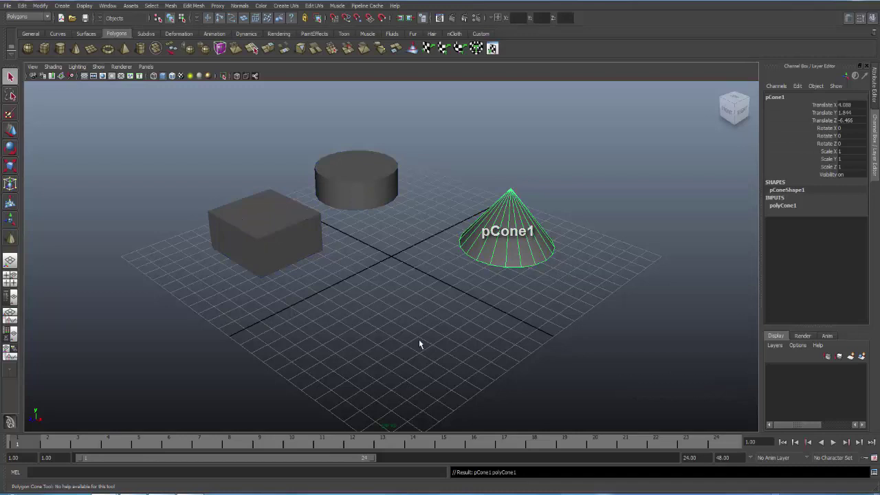
- Draw a flat polygon plane, pPlane1, near the front of the grid
left_click(91, 48)
mouse_move(314, 332)
left_mouse_down()
mouse_move(439, 370)
mouse_move(487, 333)
left_mouse_up()
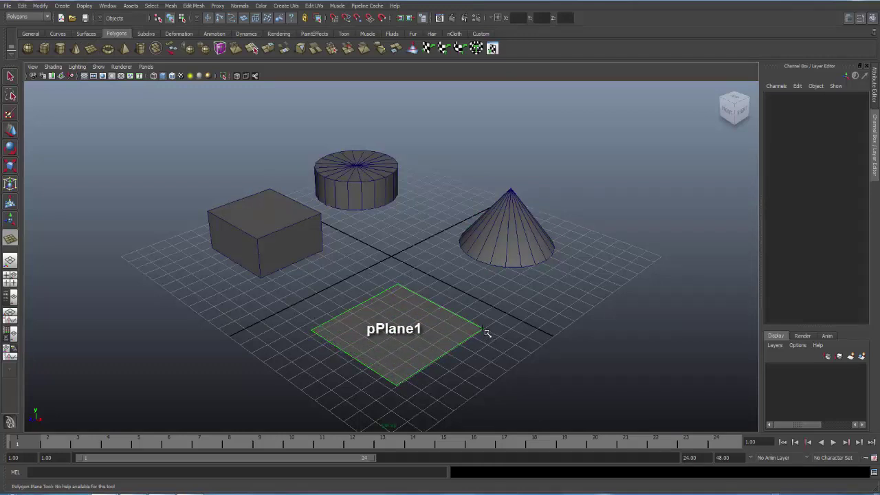
left_click_drag(488, 333, 483, 337)
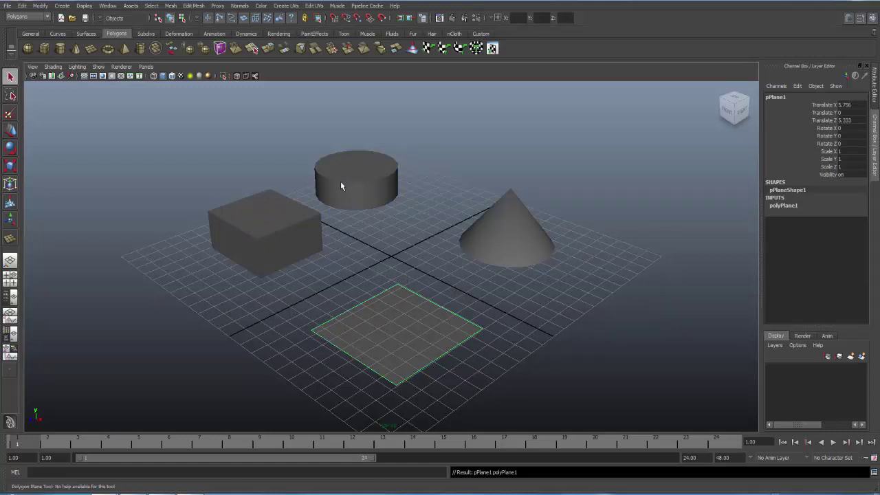
key("q")
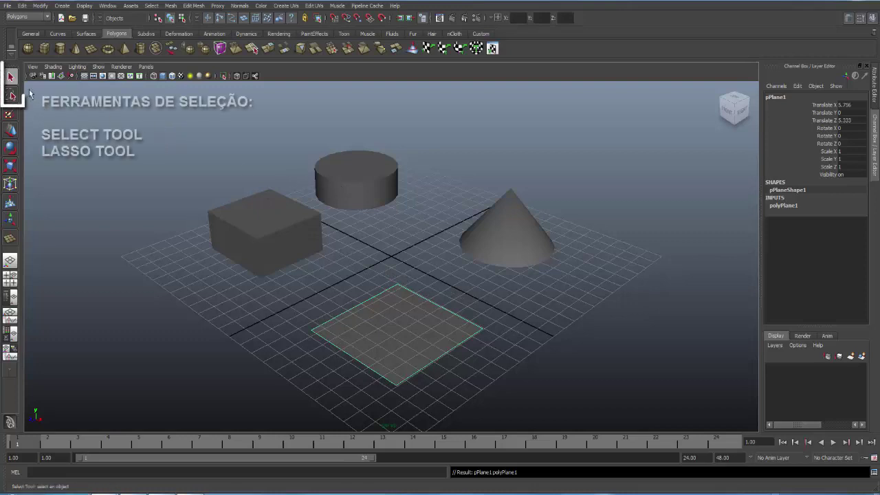
left_click(268, 218)
left_click(380, 177)
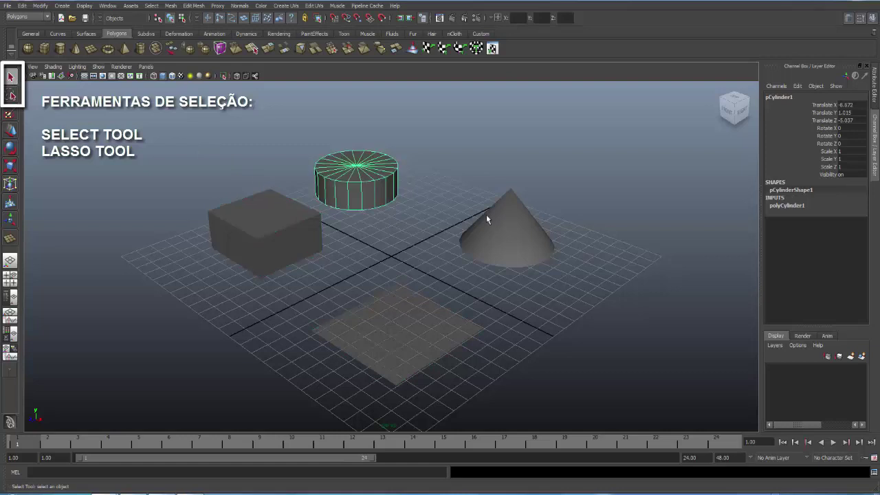
left_click(486, 216)
left_click(373, 318)
left_click(288, 238)
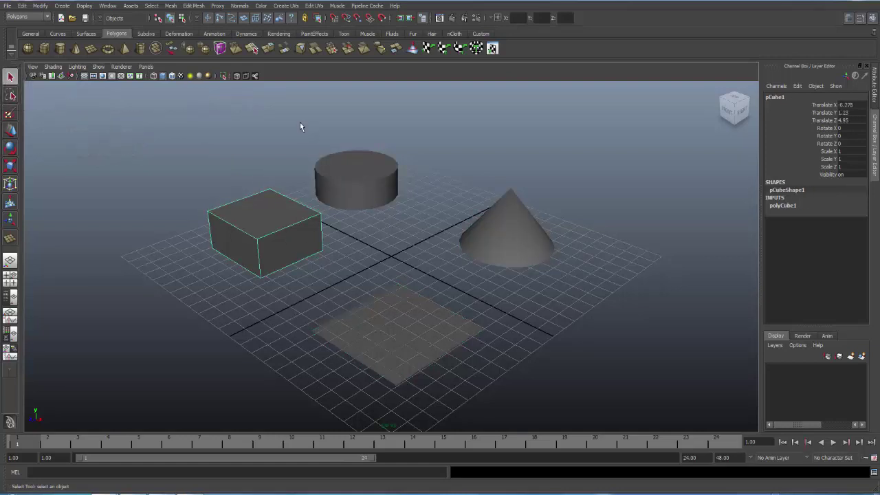
left_click(314, 143)
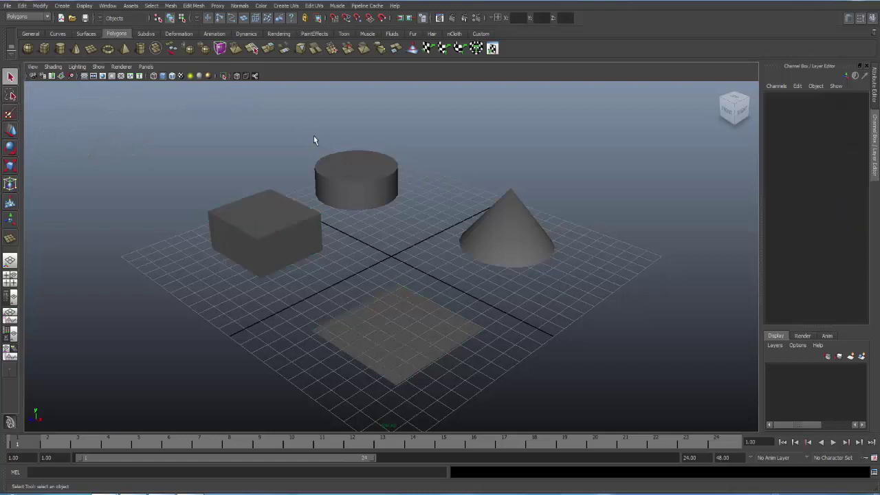
left_click_drag(357, 186, 411, 213)
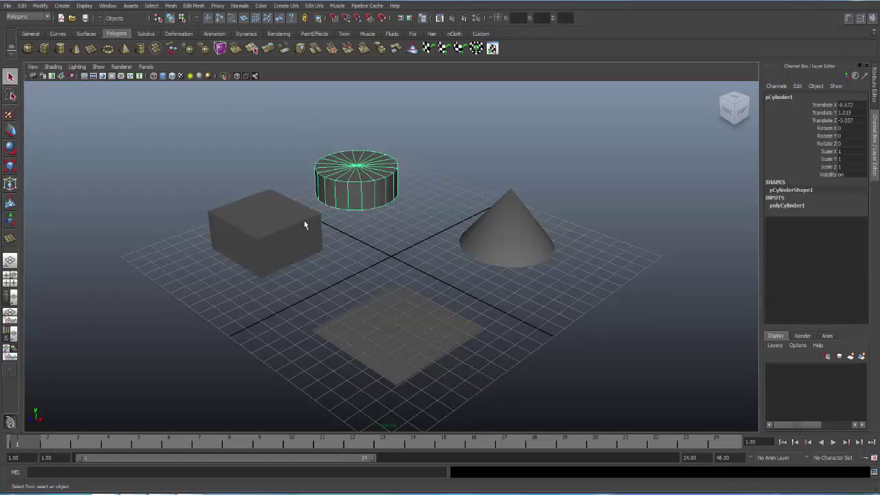
left_click(11, 95)
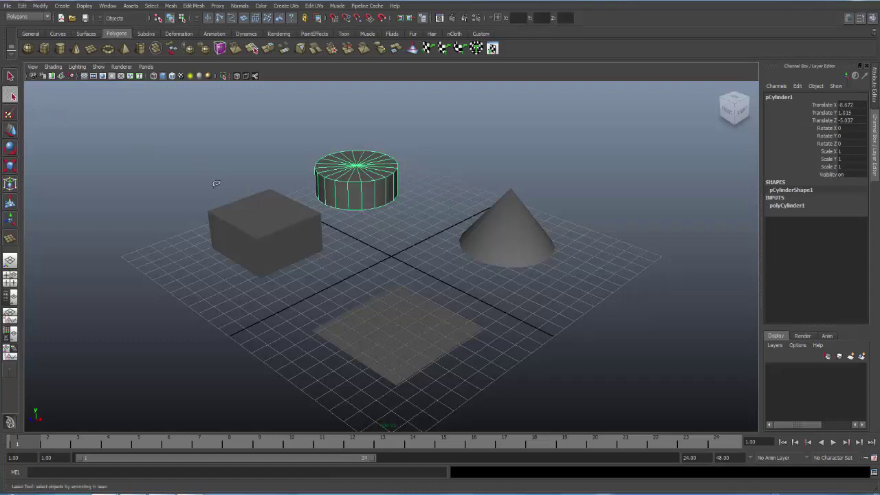
mouse_move(216, 184)
left_mouse_down()
mouse_move(445, 273)
mouse_move(285, 270)
left_mouse_up()
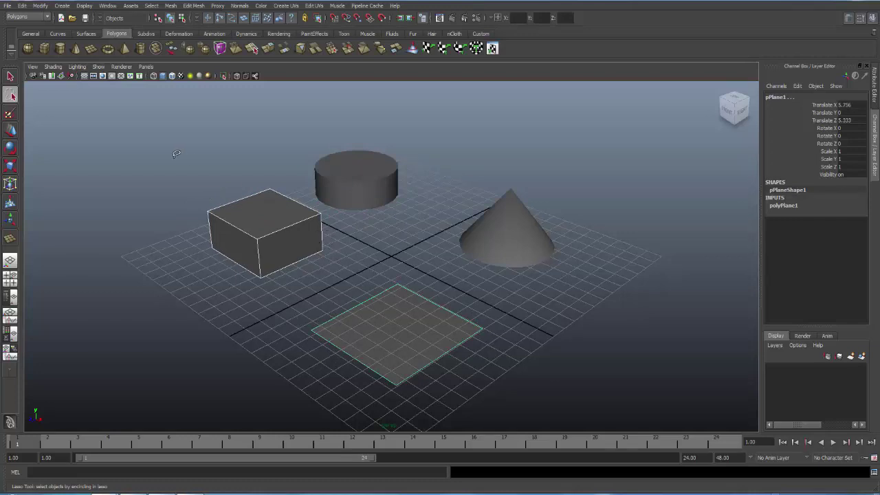
left_click(14, 77)
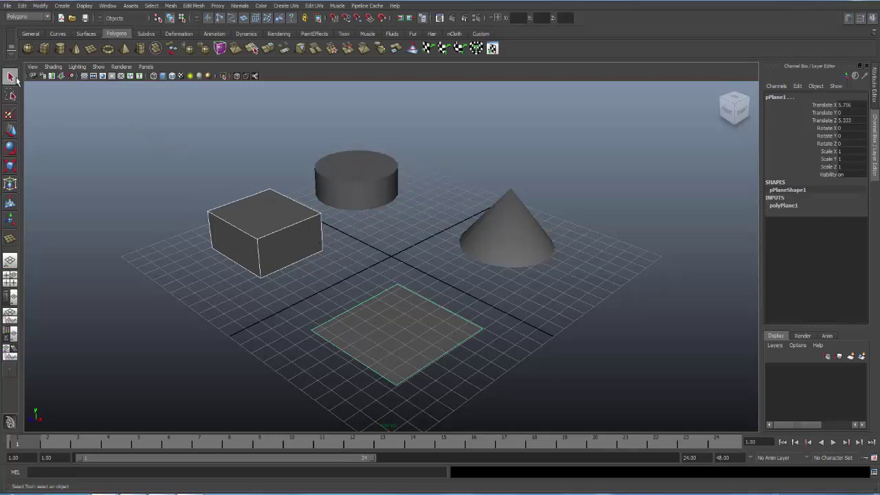
left_click(289, 221)
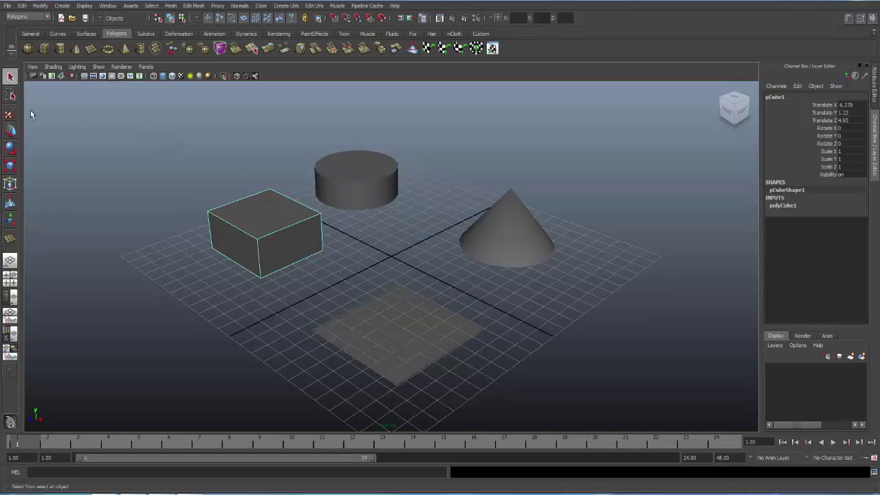
left_click(329, 201)
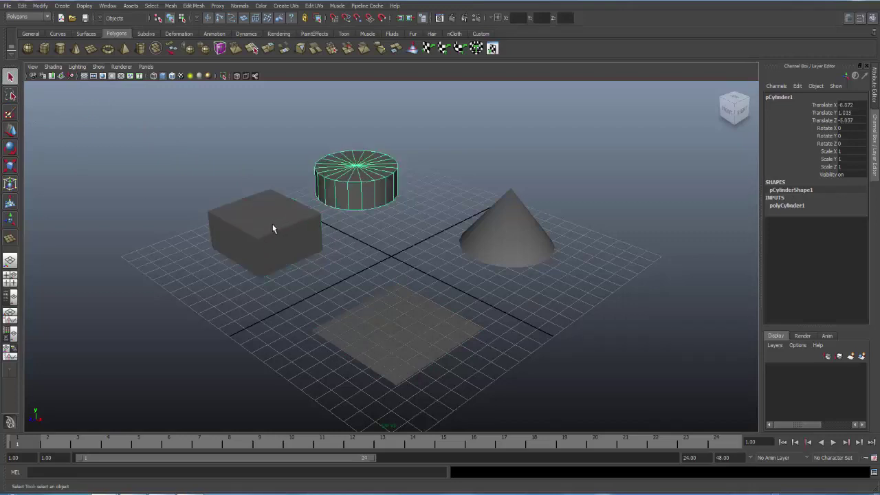
left_click(273, 228)
left_click(516, 233)
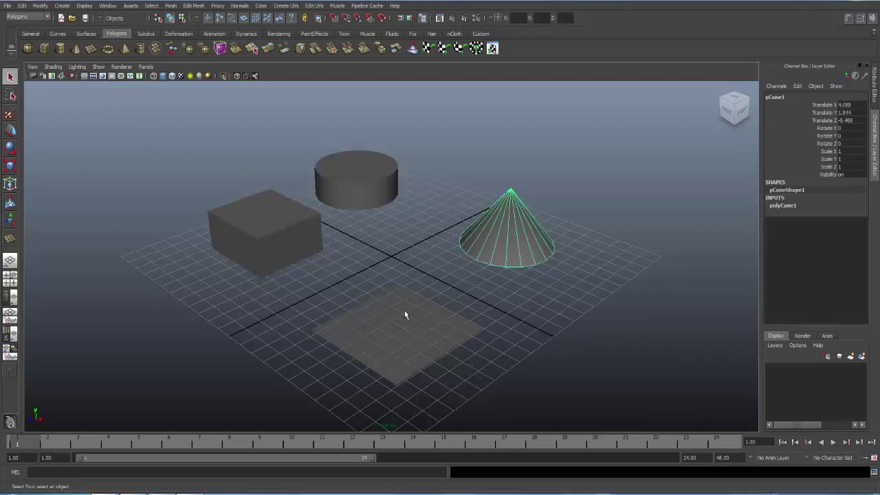
left_click(404, 310)
left_click(272, 221)
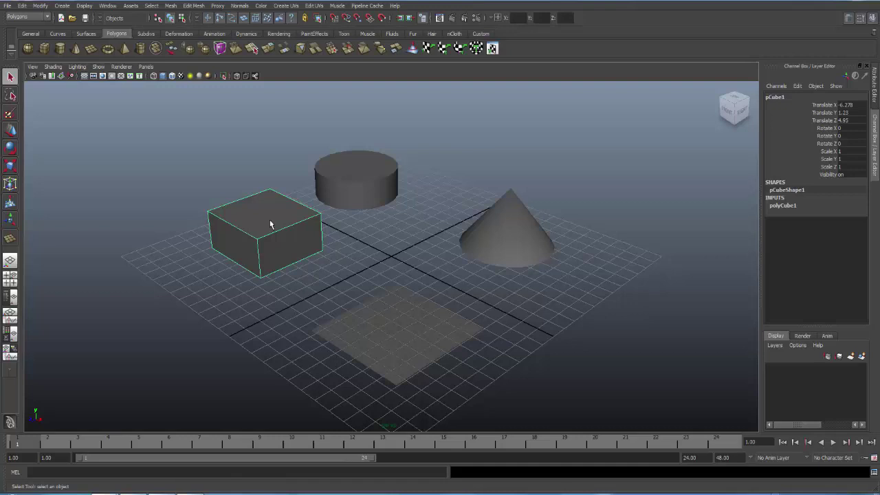
left_click(360, 183)
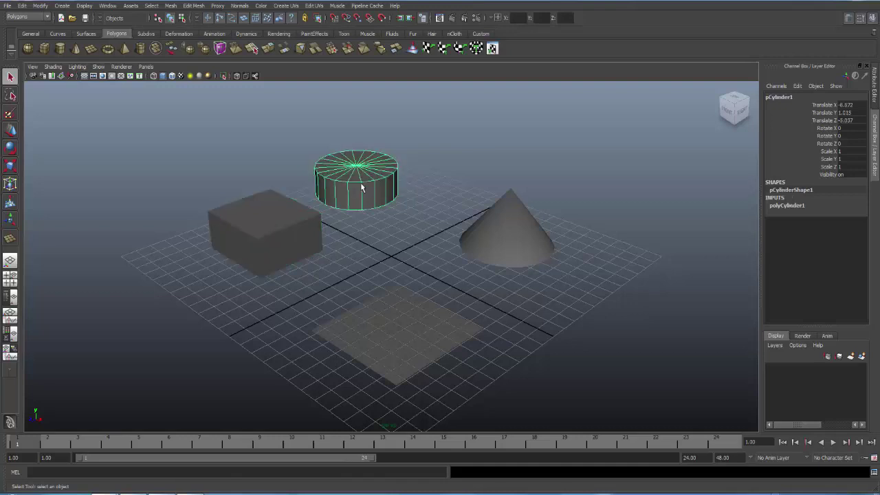
left_click(501, 219)
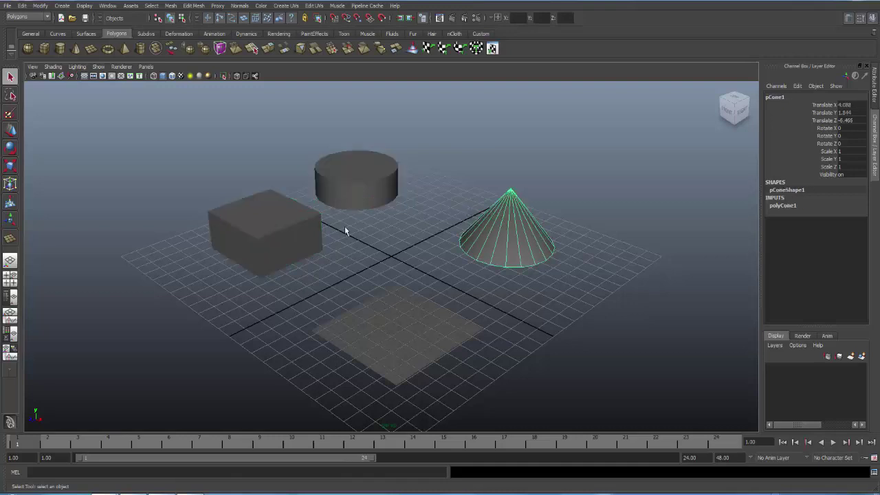
left_click(298, 223)
left_click(356, 174)
left_click(515, 227)
left_click(385, 306)
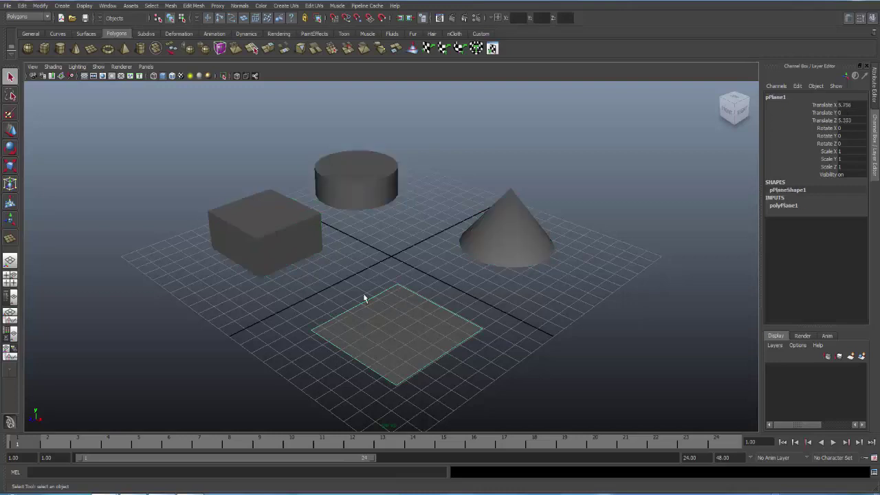
left_click(273, 221)
left_click(360, 176)
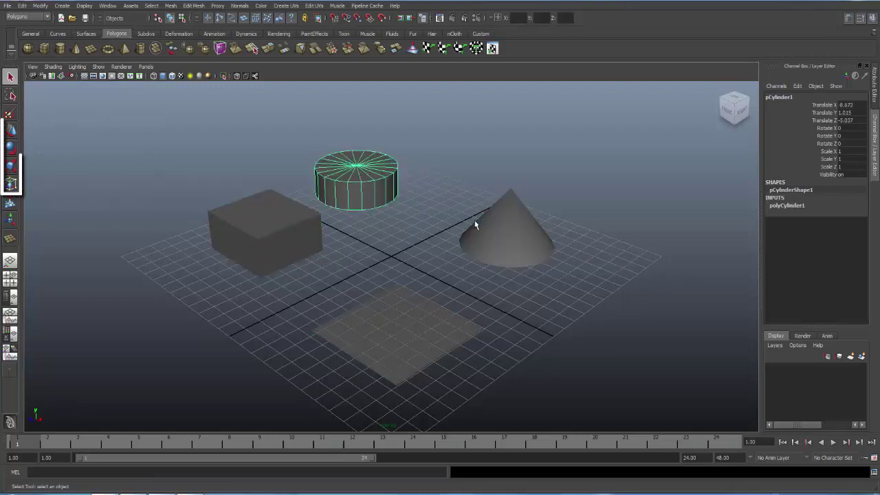
- Select the cone, then the plane, finishing with the cube selected
left_click(529, 234)
left_click(409, 321)
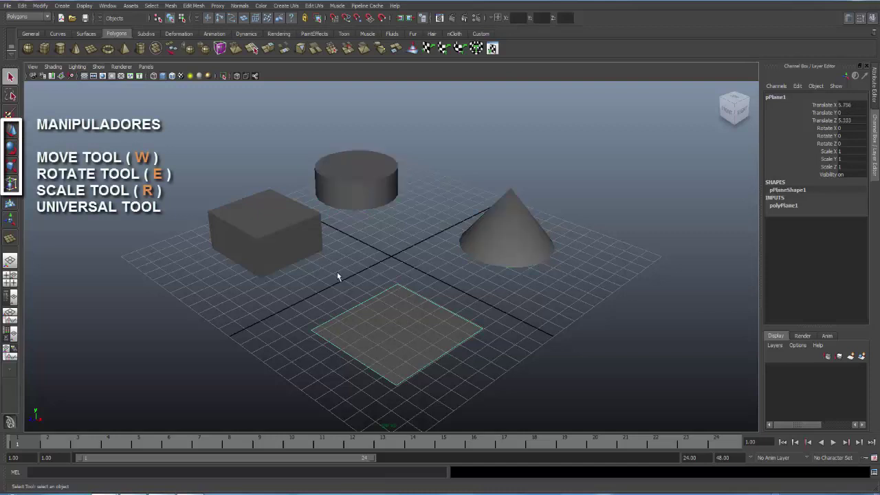
left_click(278, 235)
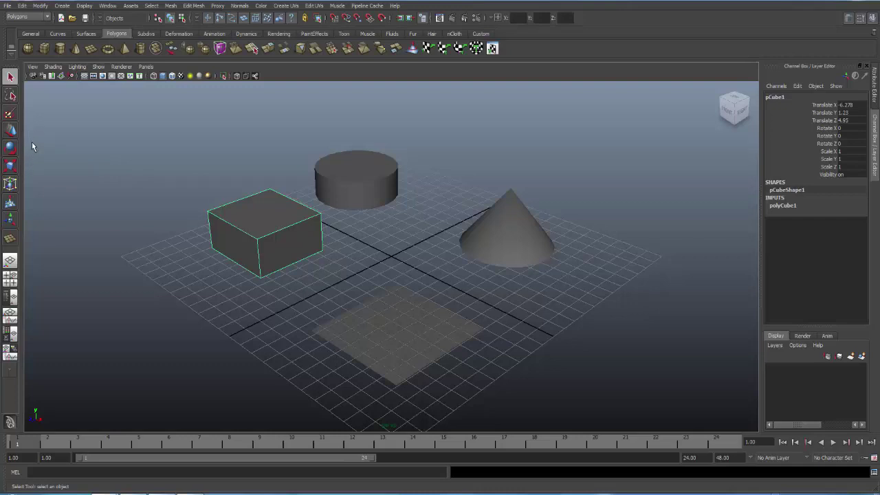
- With the Move Tool, reposition the cube to translate -6.24, 1.535, 5.288
left_click(11, 132)
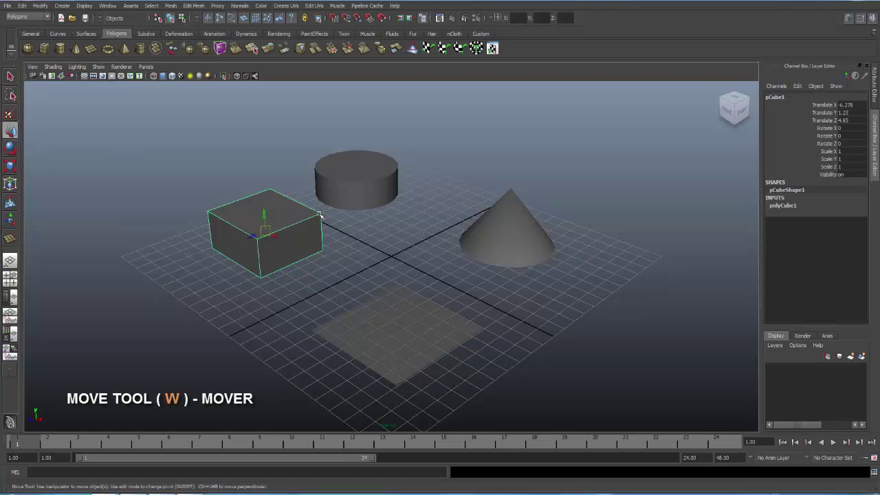
left_click(359, 185)
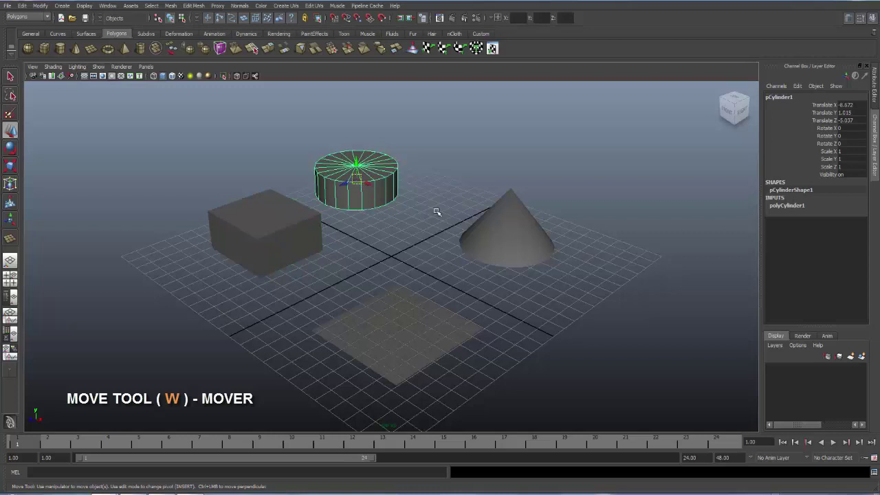
left_click(507, 229)
left_click(413, 310)
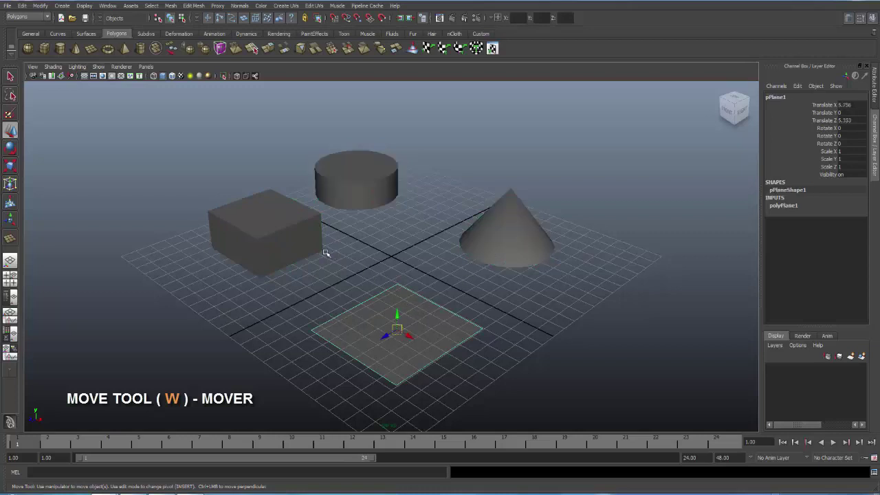
left_click(299, 219)
left_click(385, 187)
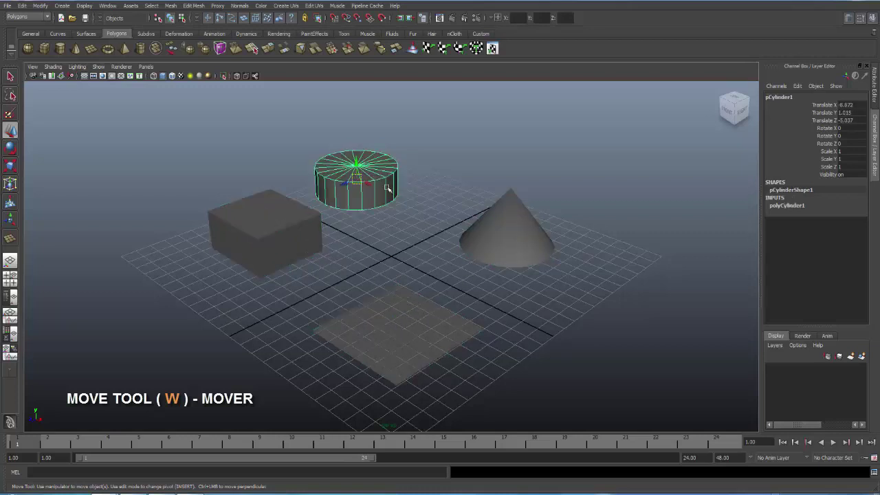
left_click(520, 227)
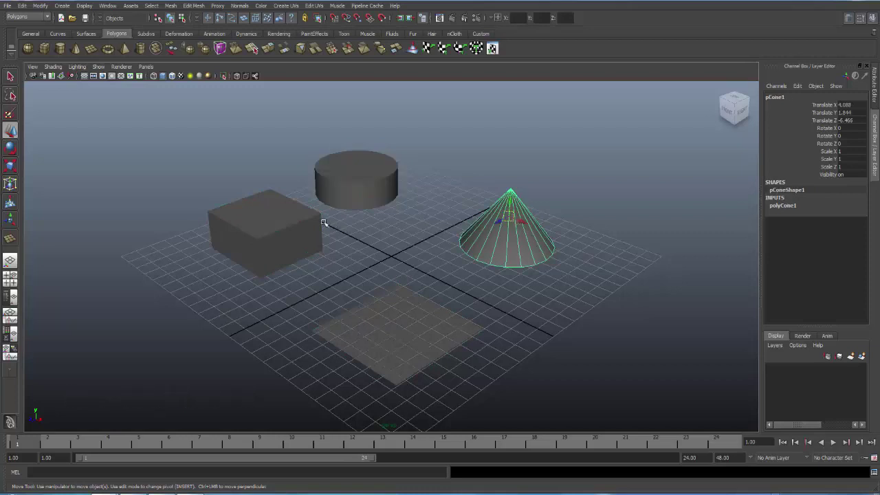
left_click(278, 224)
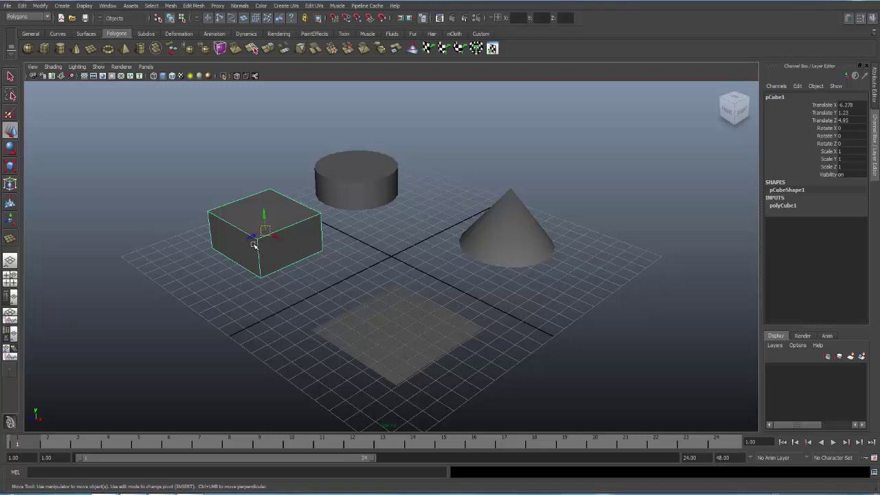
left_click_drag(253, 238, 246, 235)
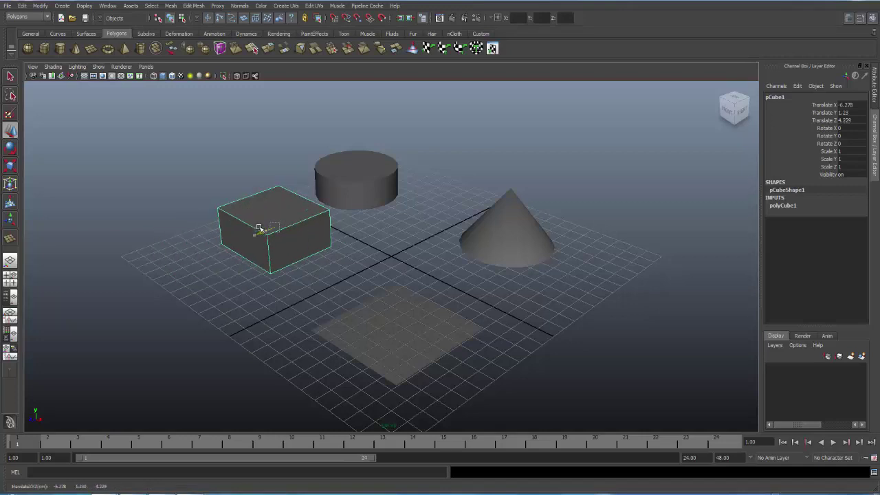
left_click_drag(260, 219, 256, 219)
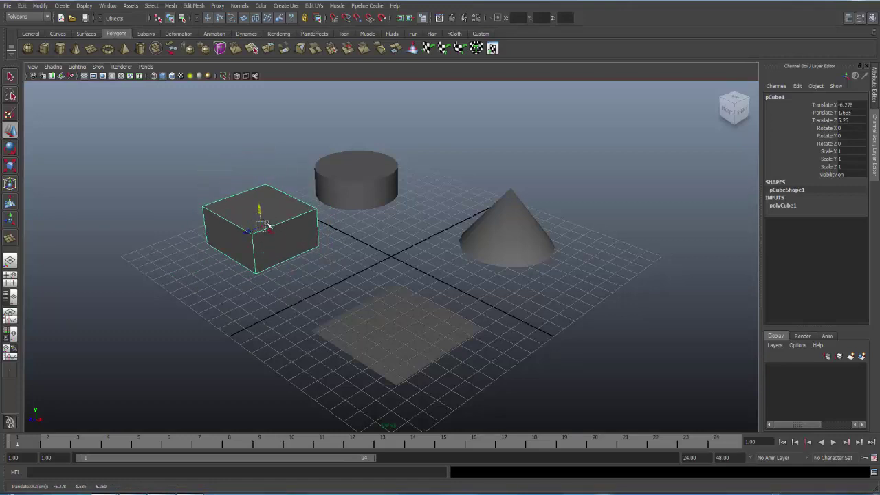
left_click_drag(266, 225, 261, 229)
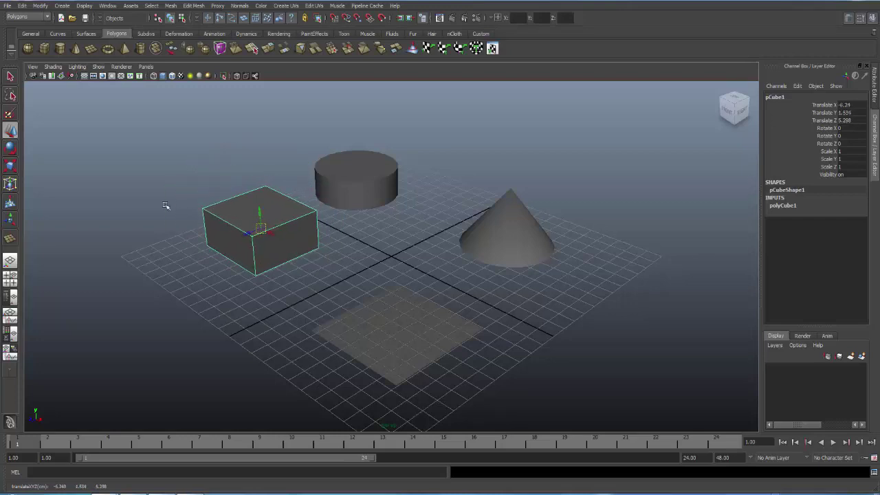
- Raise pPlane1 along Y to 1.061
left_click(350, 166)
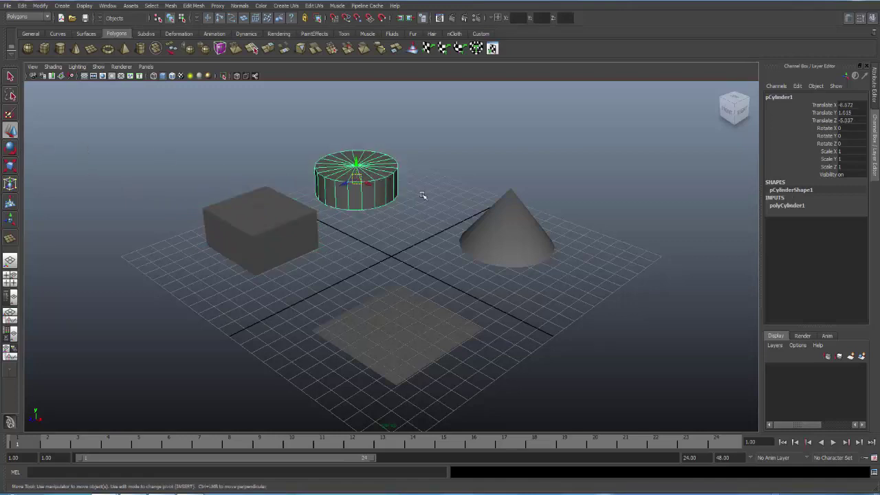
left_click(501, 226)
left_click(410, 314)
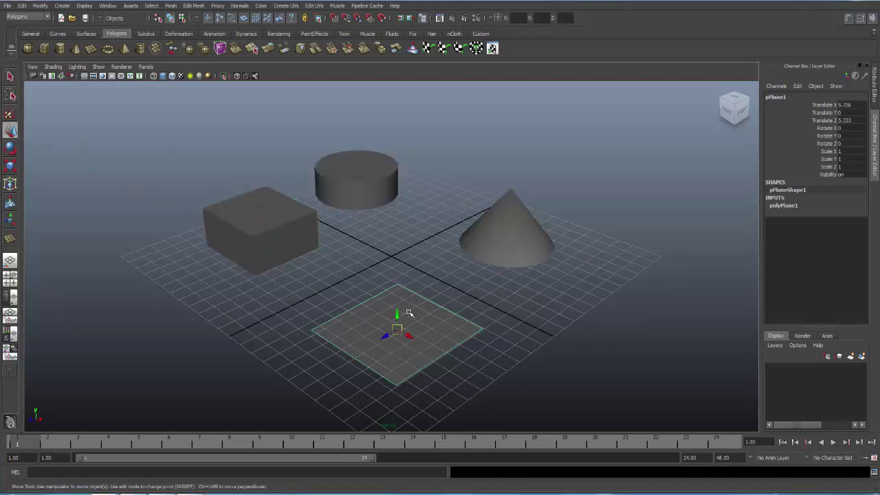
left_click_drag(397, 313, 396, 296)
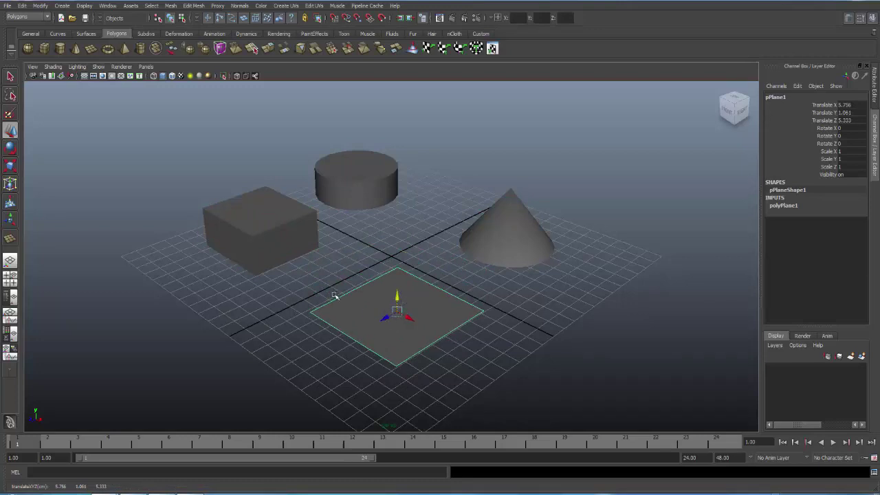
- Rotate pPlane1 to X -0.637, then click through the cube, cylinder and cone
left_click(9, 153)
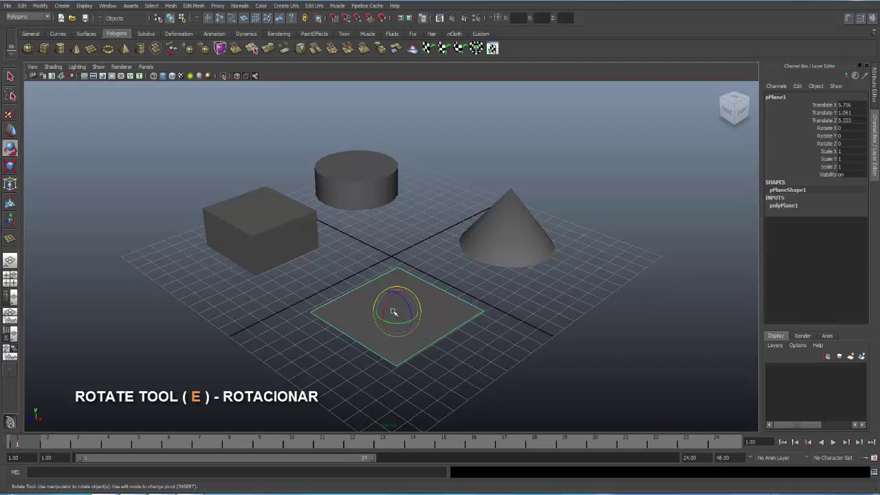
left_click_drag(390, 301, 391, 302)
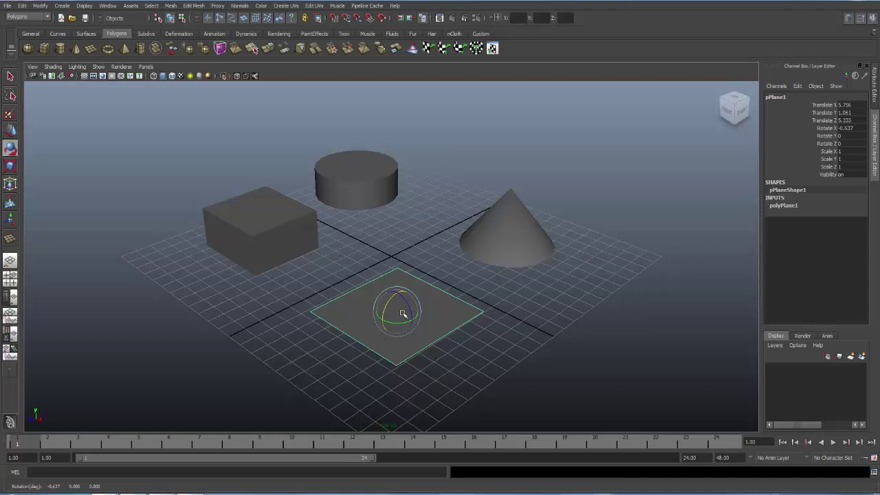
left_click(284, 234)
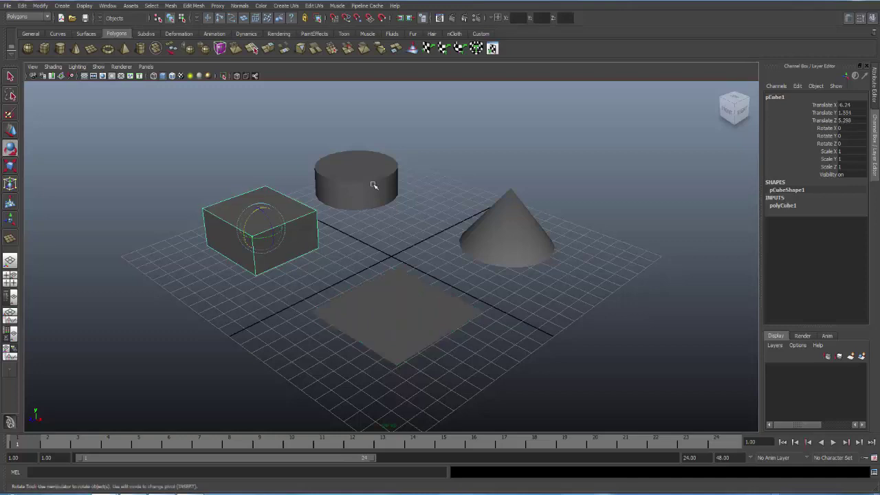
left_click(373, 184)
left_click(511, 240)
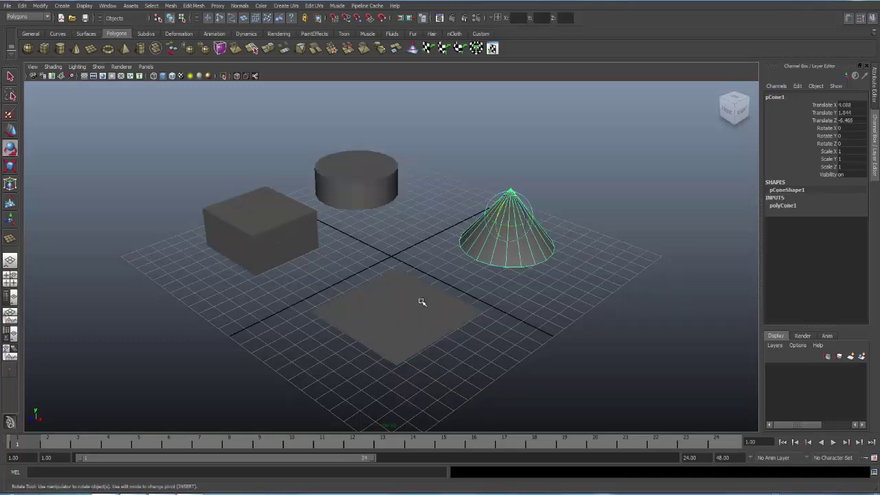
left_click(393, 317)
left_click(264, 221)
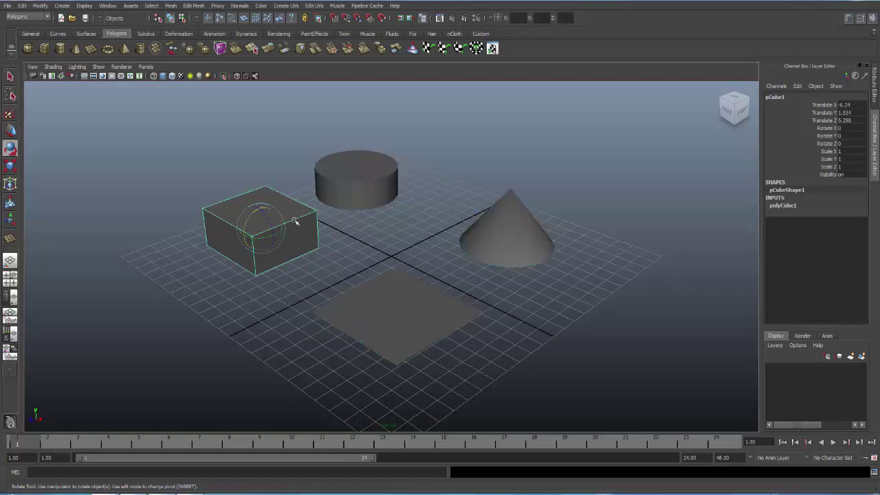
left_click(362, 185)
left_click(518, 236)
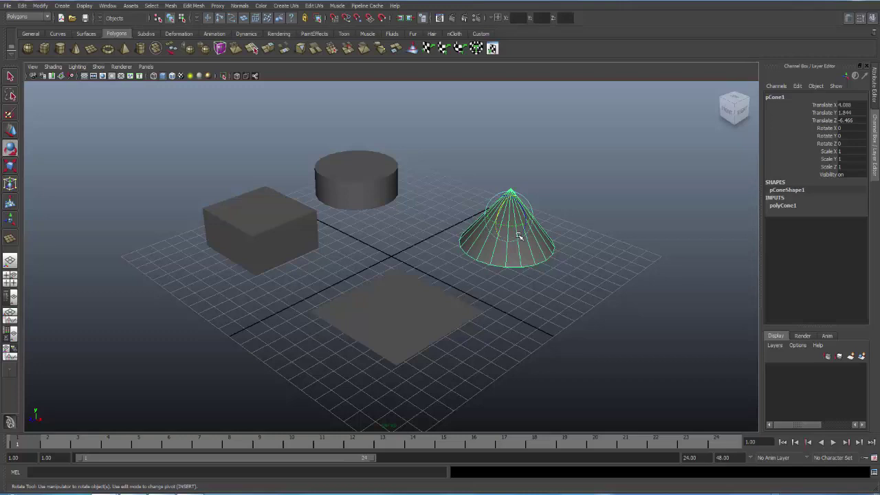
- Scale the cube to 1.079, 1.009 and 1.141 on X, Y and Z
left_click(10, 166)
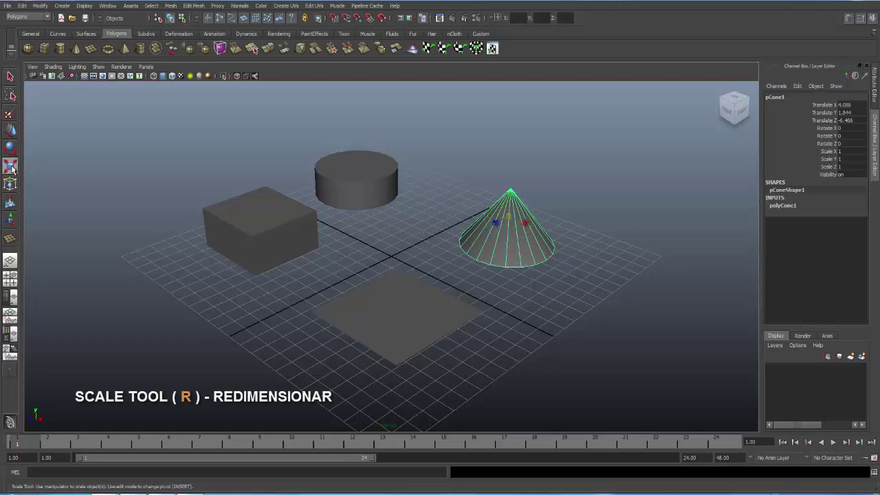
left_click(254, 229)
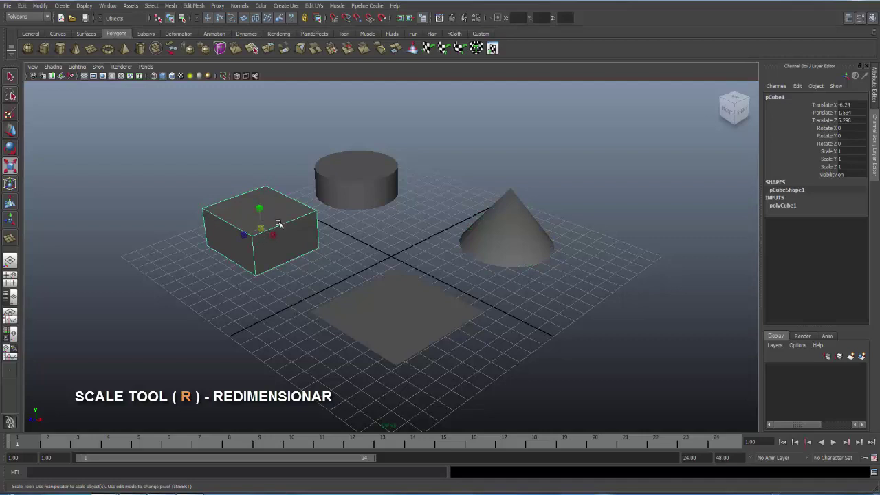
left_click_drag(274, 235, 259, 203)
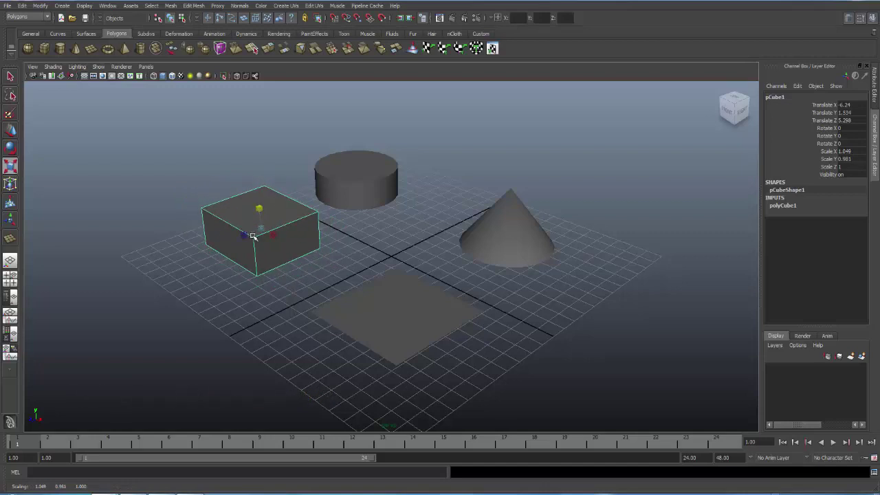
left_click_drag(245, 236, 243, 236)
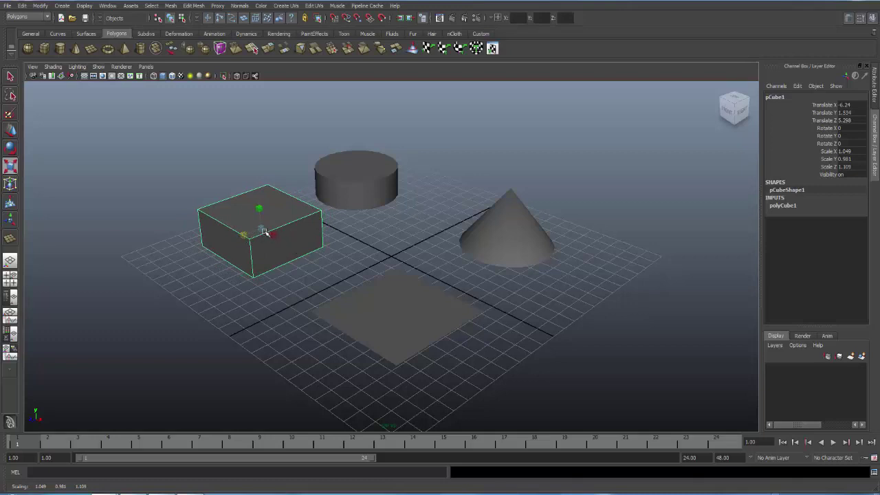
left_click_drag(261, 229, 263, 226)
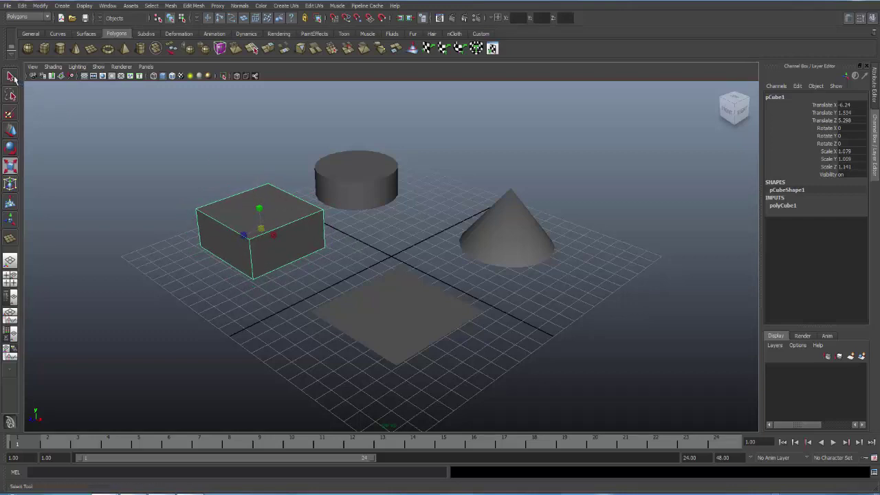
- With the Select Tool, click the cylinder, cone, plane and cube in turn
left_click(11, 77)
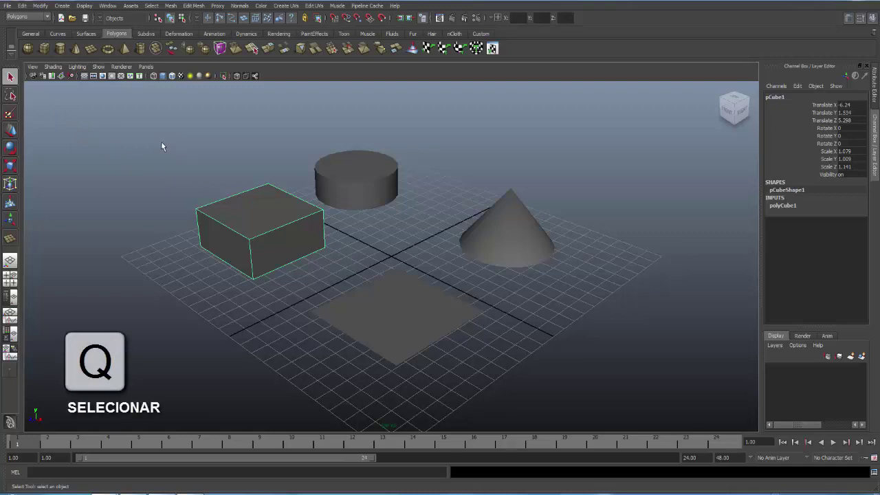
left_click(366, 190)
left_click(537, 248)
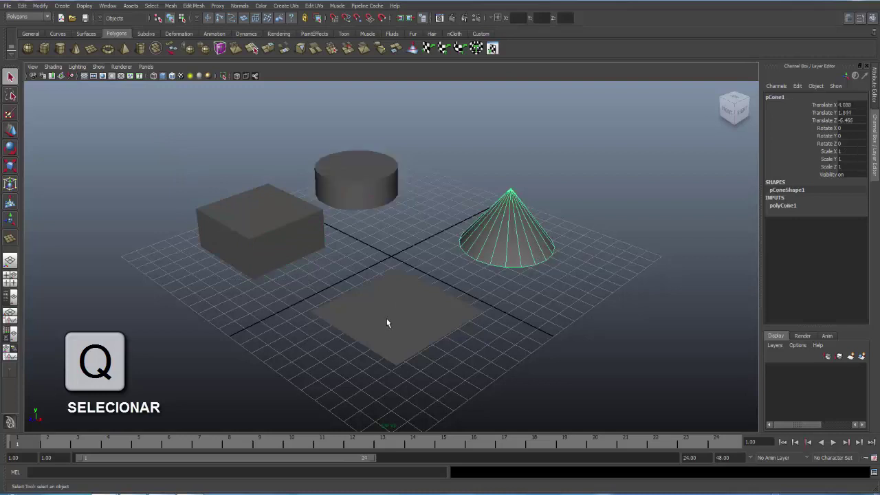
left_click(387, 318)
left_click(281, 211)
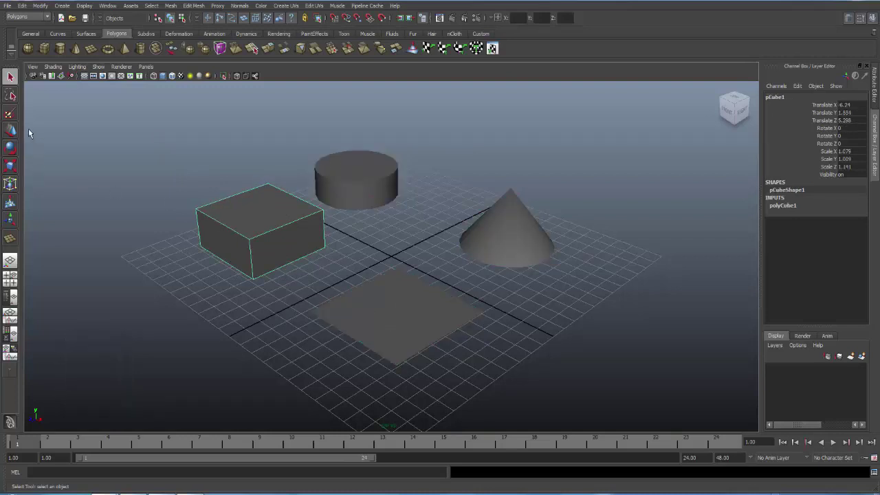
- With the Move Tool (W), click through each shape, ending on the cube
key("w")
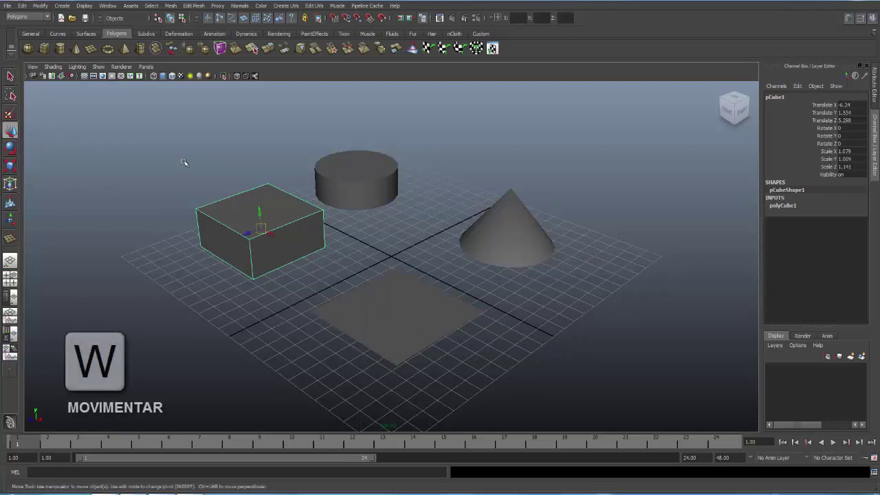
left_click(358, 187)
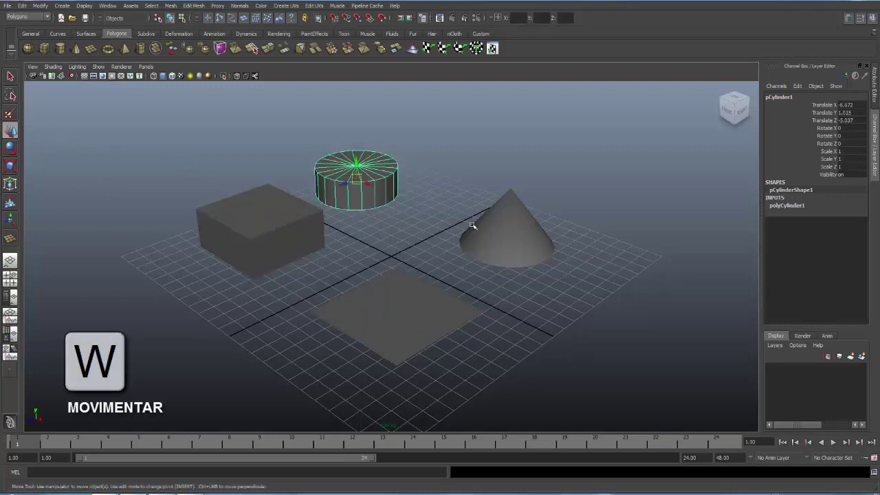
left_click(523, 241)
left_click(413, 313)
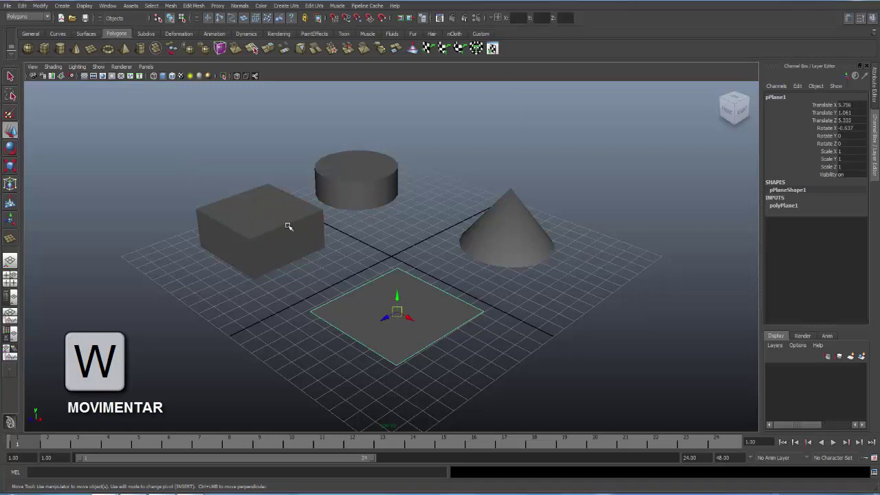
left_click(289, 228)
left_click(367, 185)
left_click(509, 231)
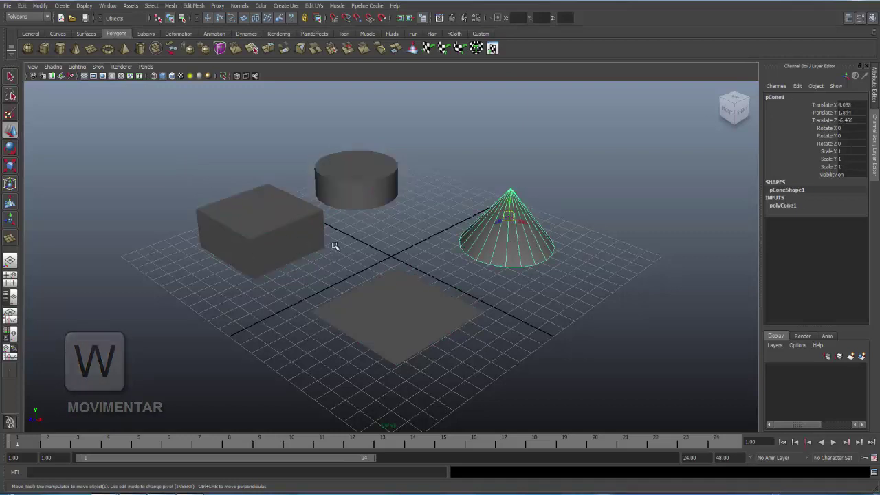
left_click(274, 229)
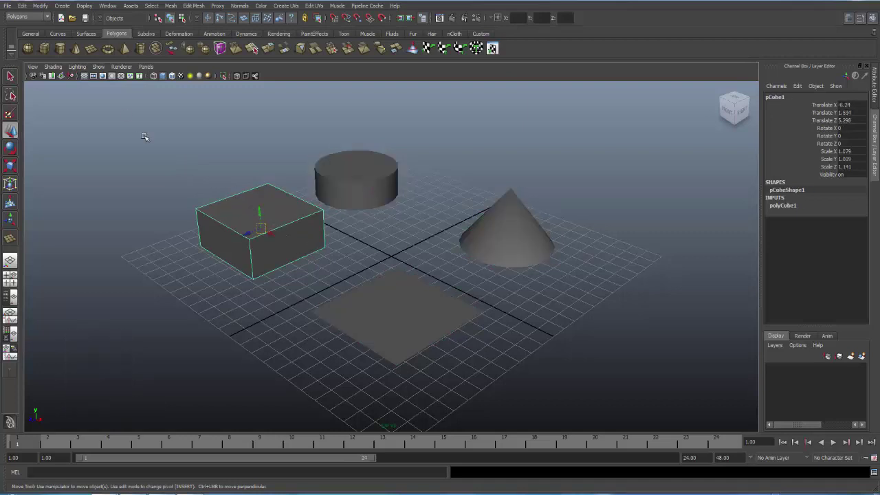
- With the Rotate Tool (E), click through each shape twice, ending on the cube
key("e")
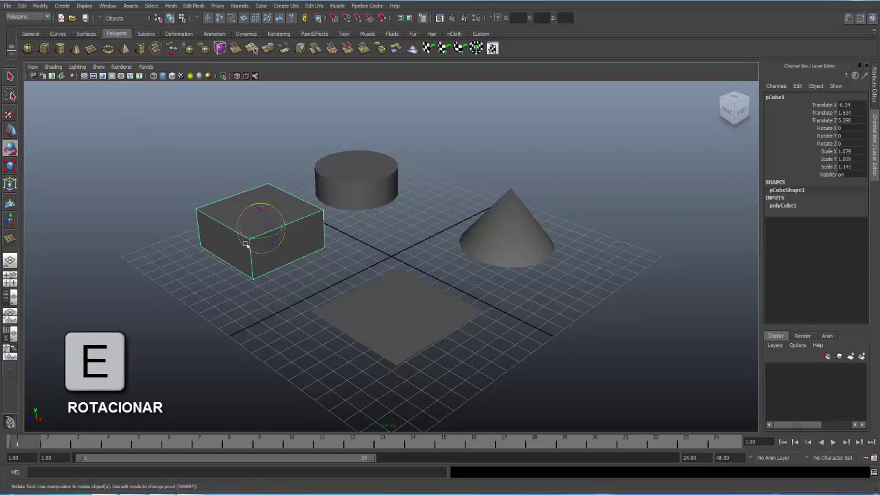
left_click(358, 183)
left_click(507, 250)
left_click(388, 311)
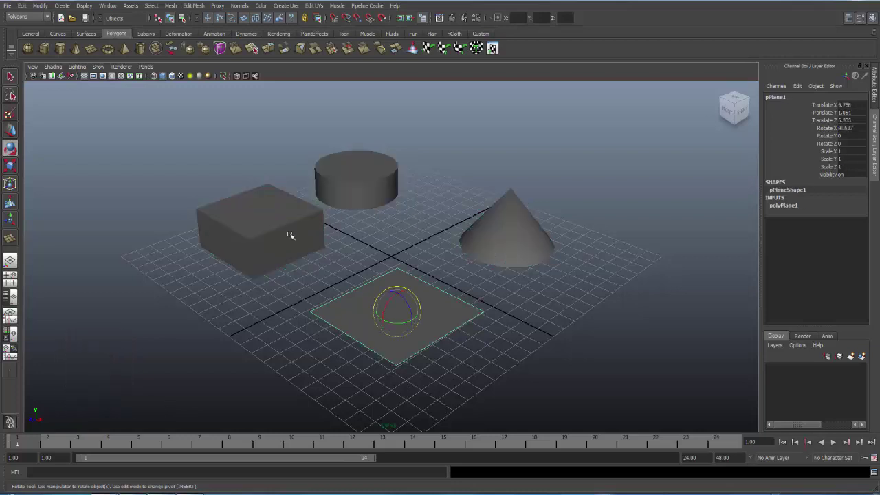
left_click(273, 225)
left_click(364, 181)
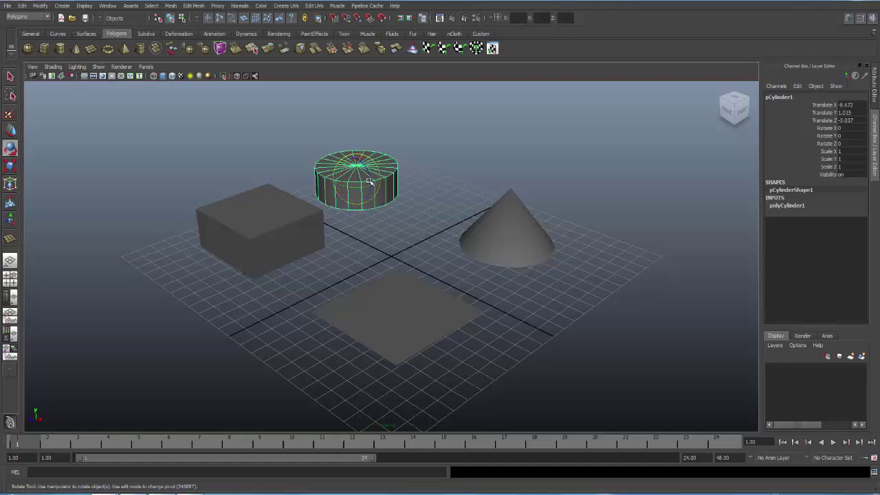
left_click(510, 242)
left_click(412, 315)
left_click(270, 224)
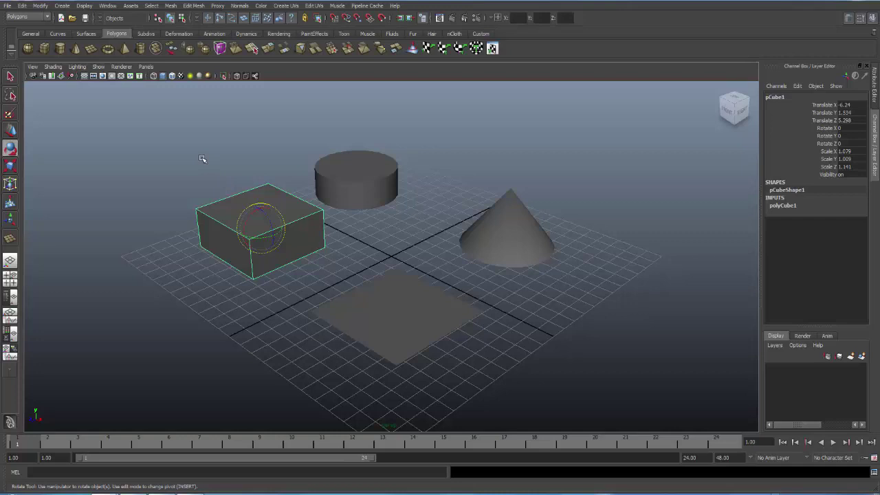
- With the Scale Tool (R), click through each shape twice, ending on the cube
key("r")
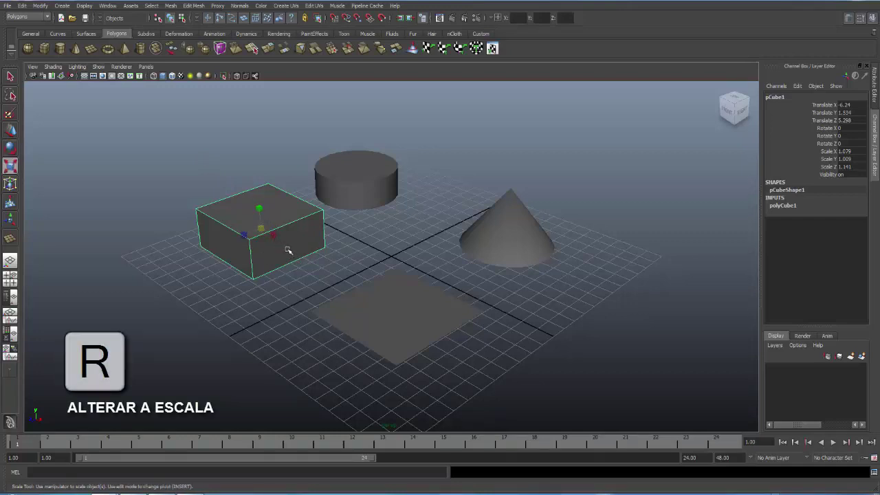
left_click(392, 177)
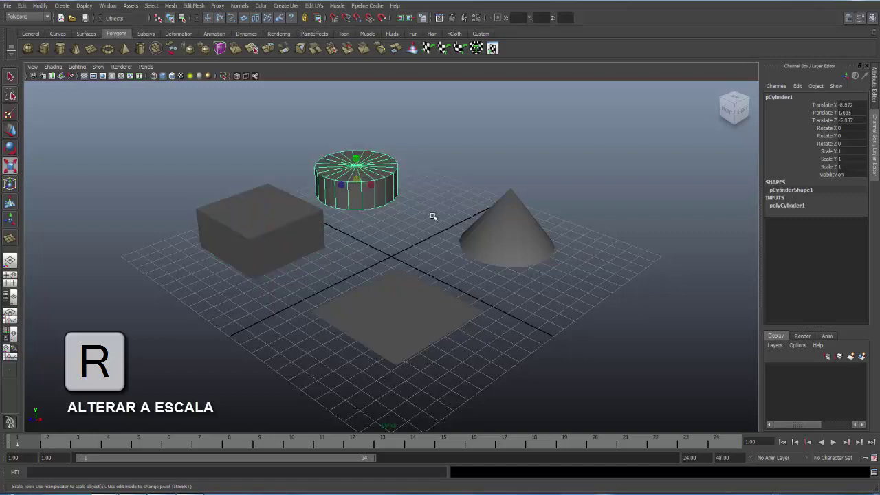
left_click(504, 236)
left_click(411, 300)
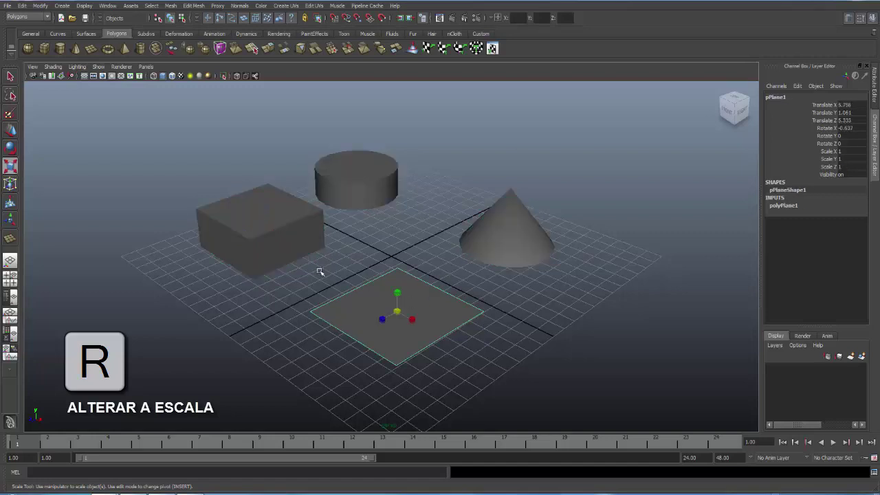
left_click(271, 222)
left_click(375, 184)
left_click(505, 247)
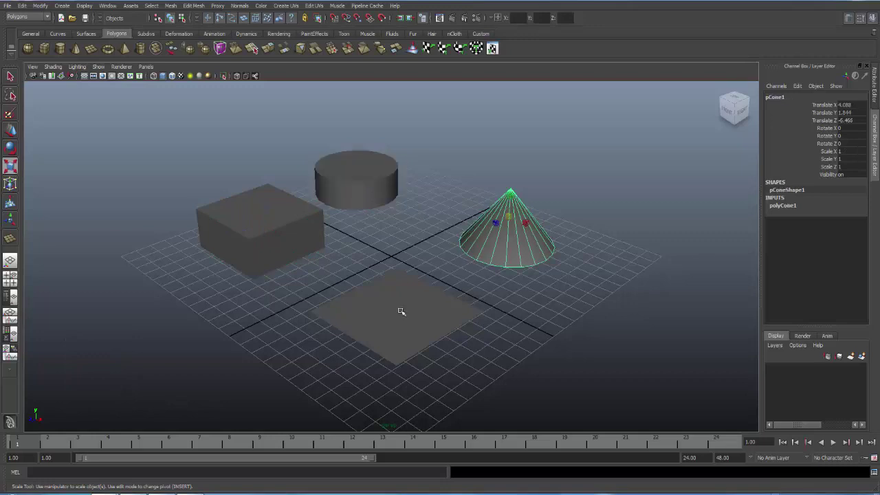
left_click(353, 281)
left_click(262, 234)
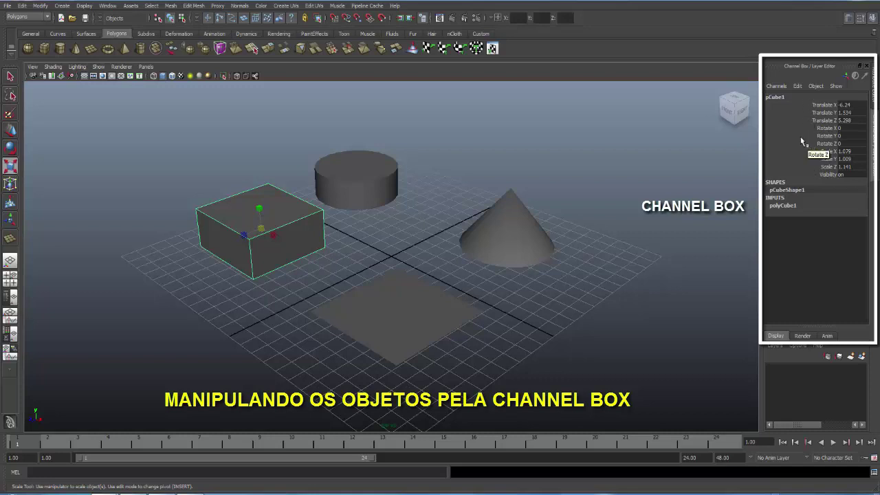
left_click(10, 78)
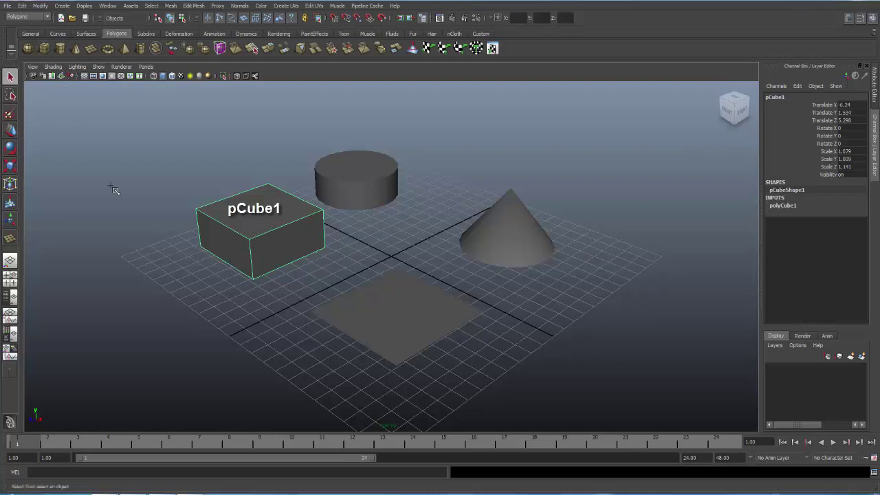
right_click_drag(115, 191, 145, 272, "shift")
mouse_move(145, 272)
left_mouse_down()
mouse_move(193, 271)
mouse_move(188, 231)
mouse_move(191, 252)
left_mouse_up()
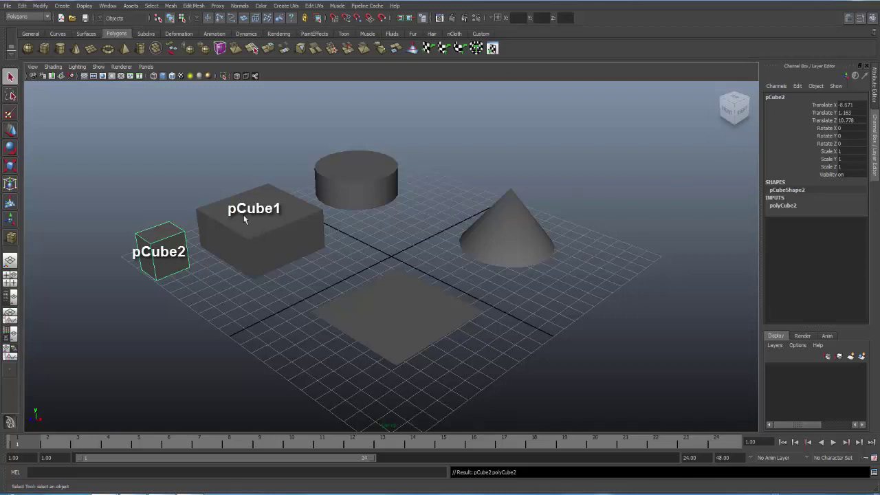
left_click(176, 239)
key("Delete")
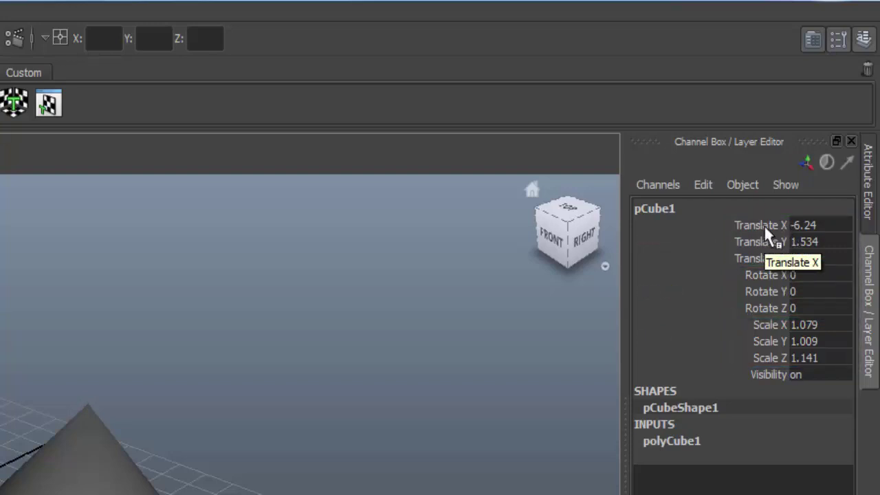
left_click(768, 233)
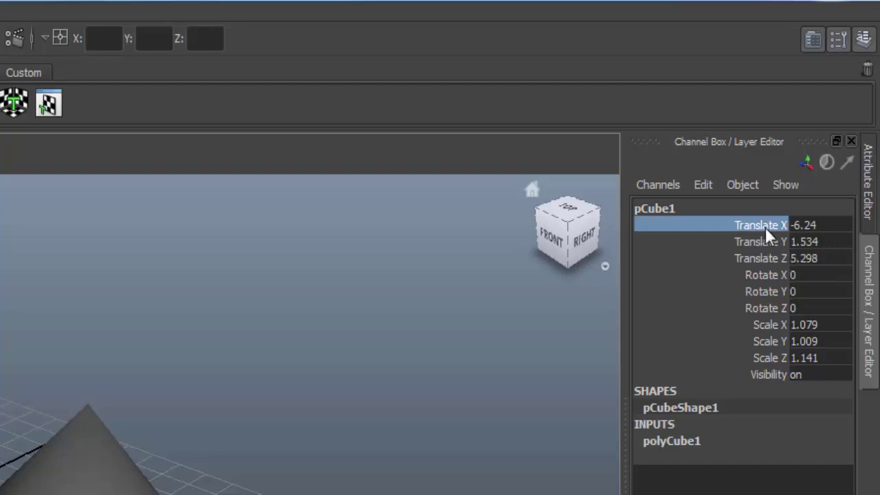
double_click(801, 223)
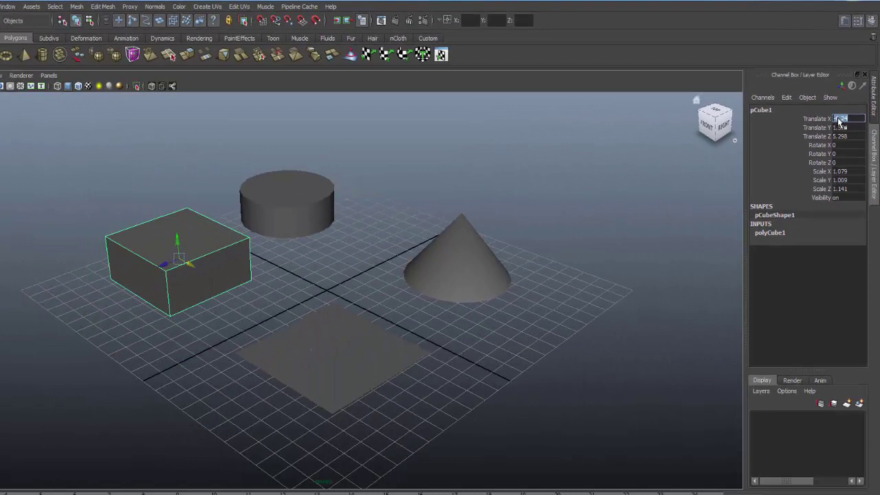
type("1")
key("Return")
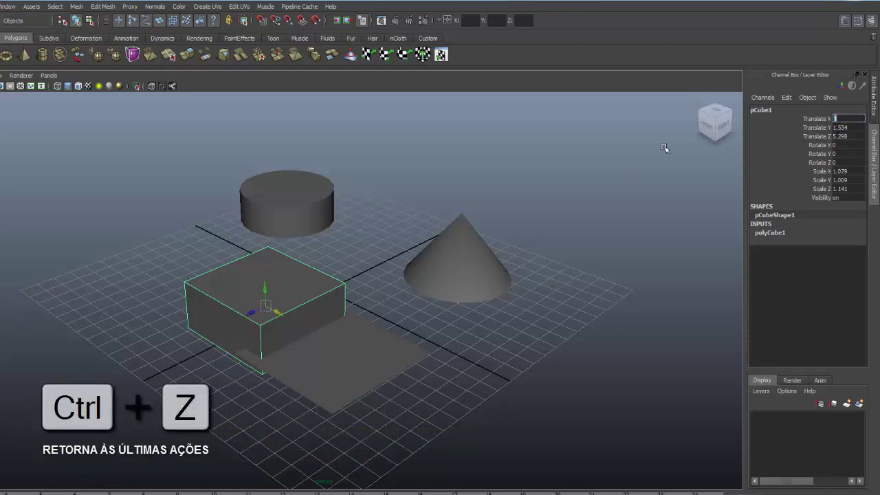
left_click(793, 120)
key("ctrl+z")
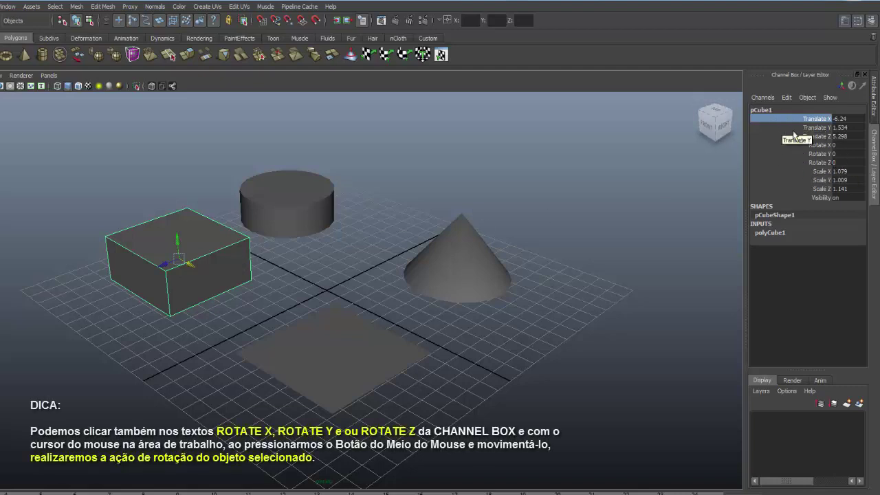
left_click(836, 154)
type("45")
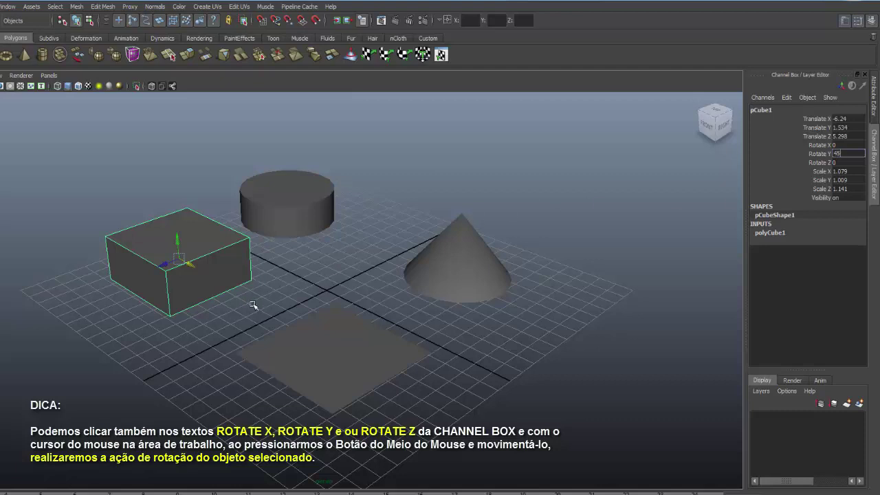
key("Return")
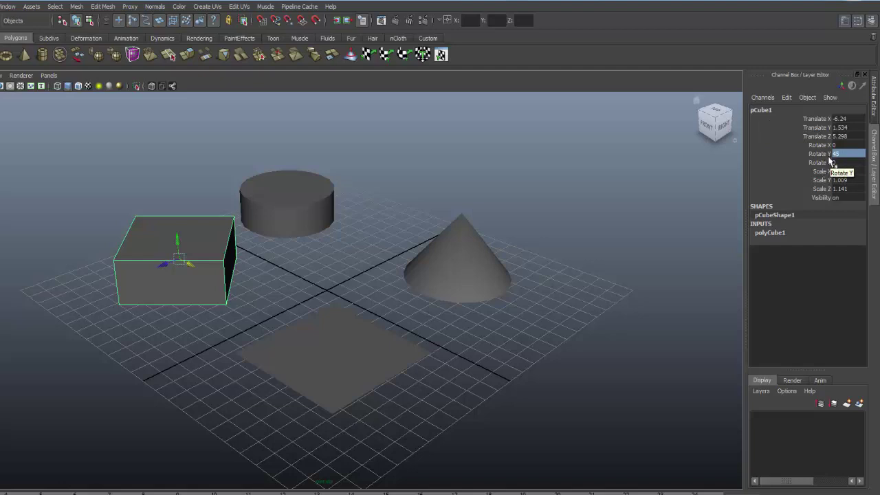
double_click(838, 157)
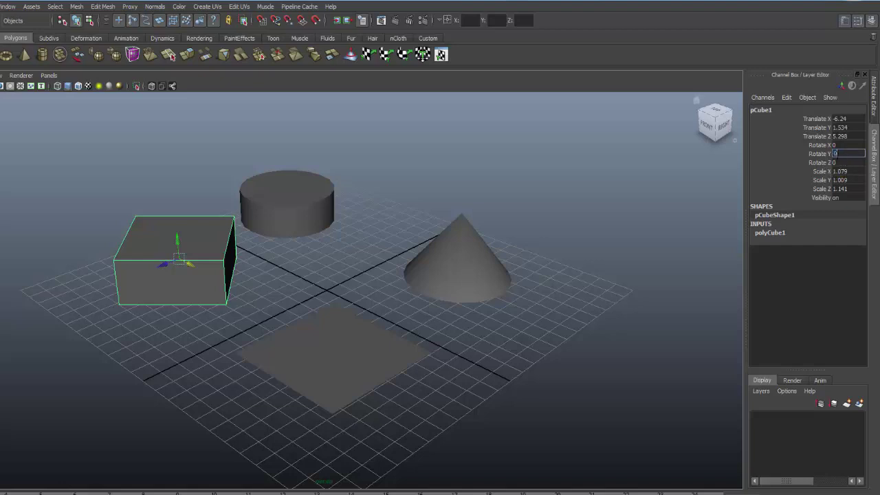
type("0")
key("Return")
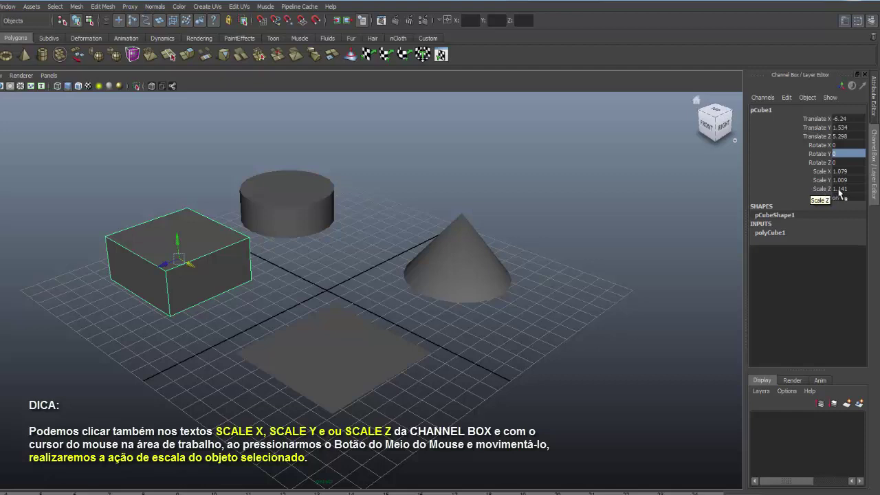
- Enter pCube1's Scale Z as 2, then change it to 1 in the Channel Box
left_click(837, 188)
type("2")
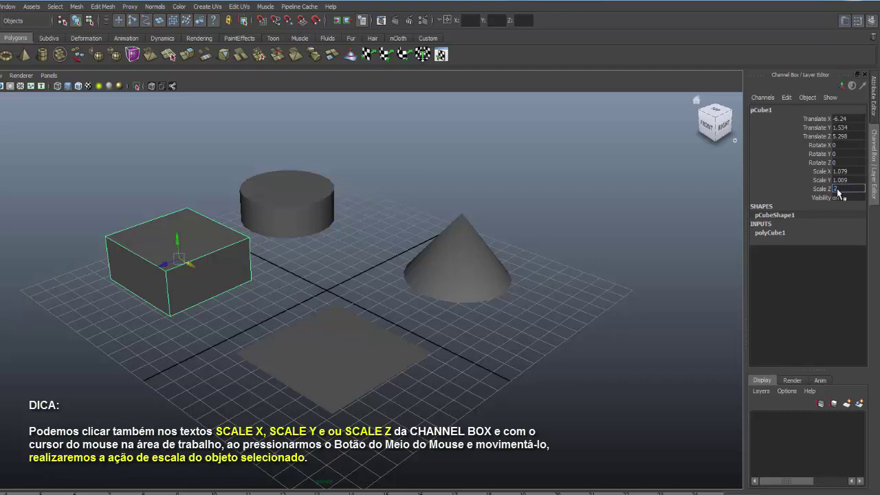
key("Return")
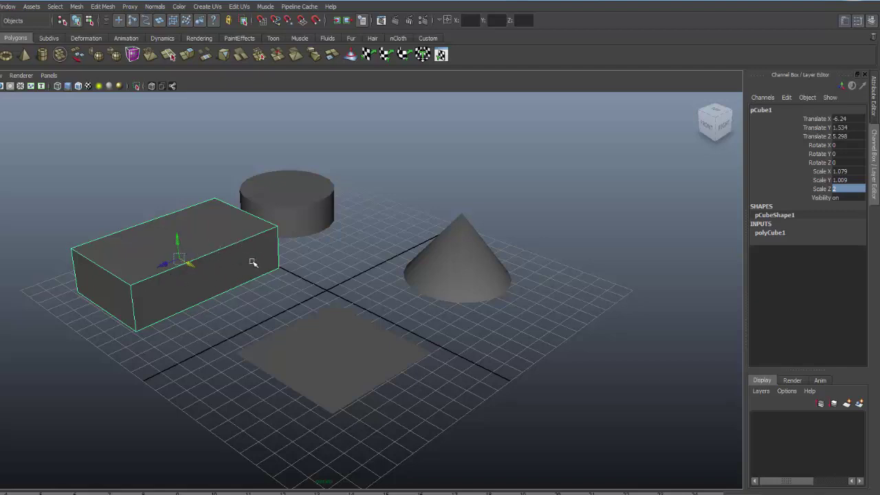
left_click(837, 192)
type("1")
key("Return")
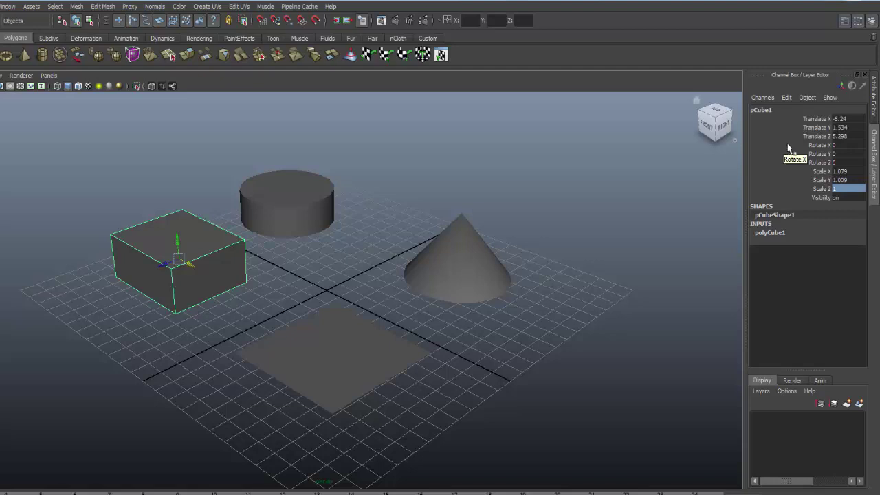
- Select pCube1's Translate X, Y and Z together and set them all to 0
left_click(837, 119)
left_click_drag(837, 119, 841, 136)
type("0")
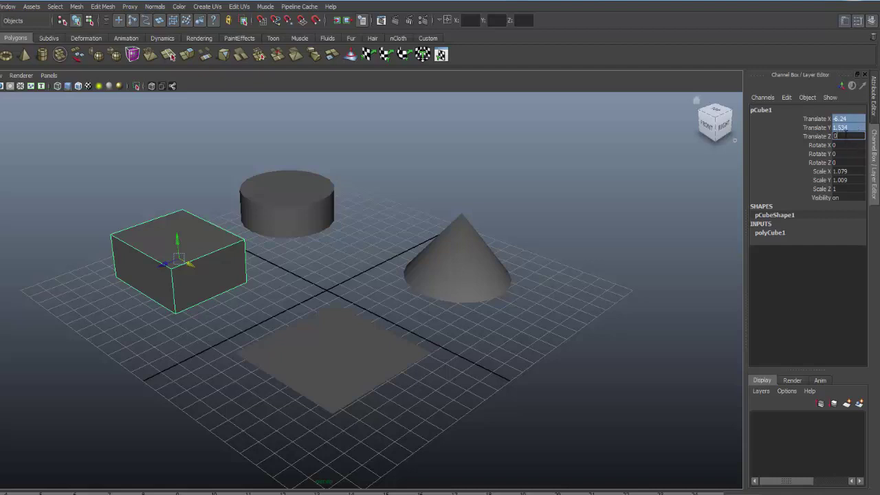
key("Return")
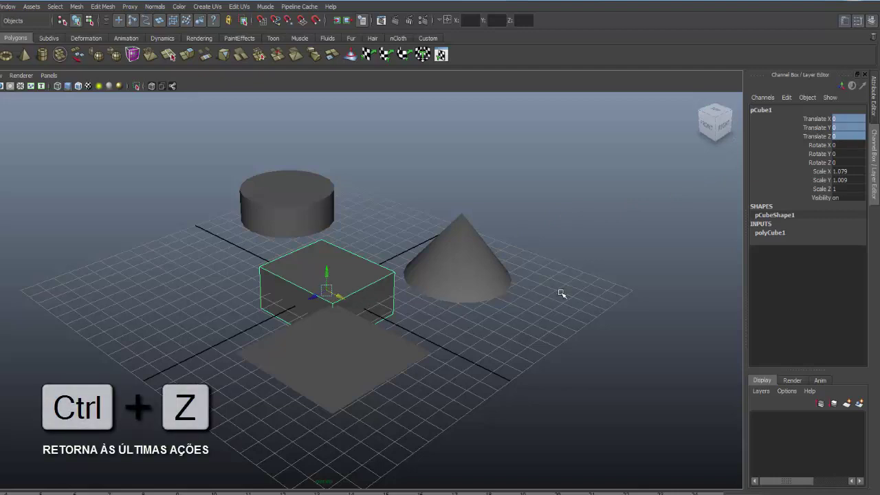
- Undo the cube back to translate -6.24, 1.534, 5.298 with Scale Z 2
key("ctrl+z")
key("ctrl+z")
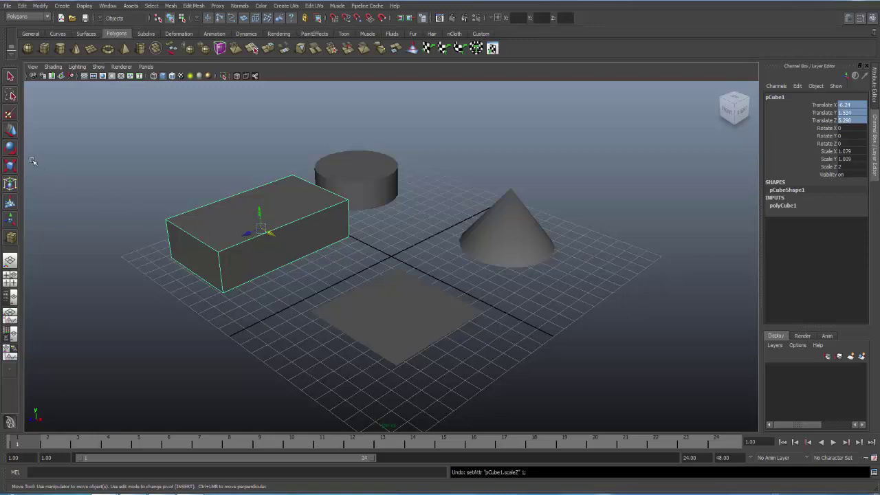
- Scale the cube down along Z to about 1.135, then select the cylinder
left_click(10, 166)
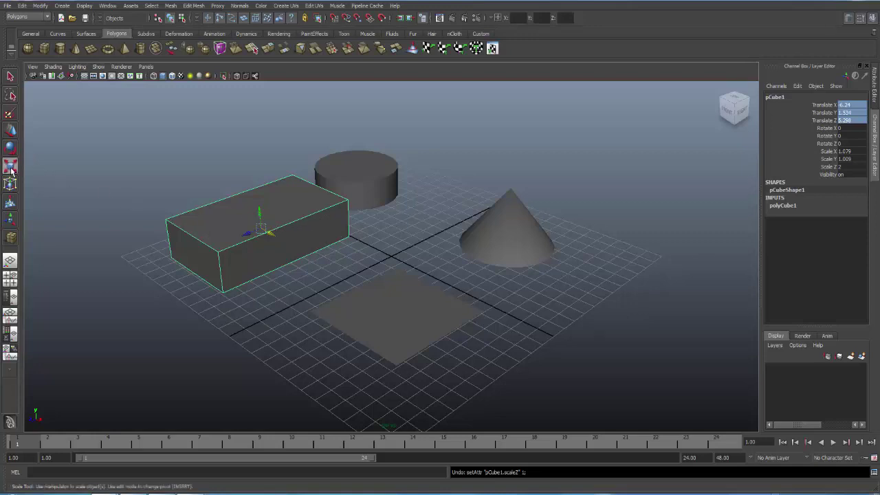
left_click_drag(245, 238, 255, 241)
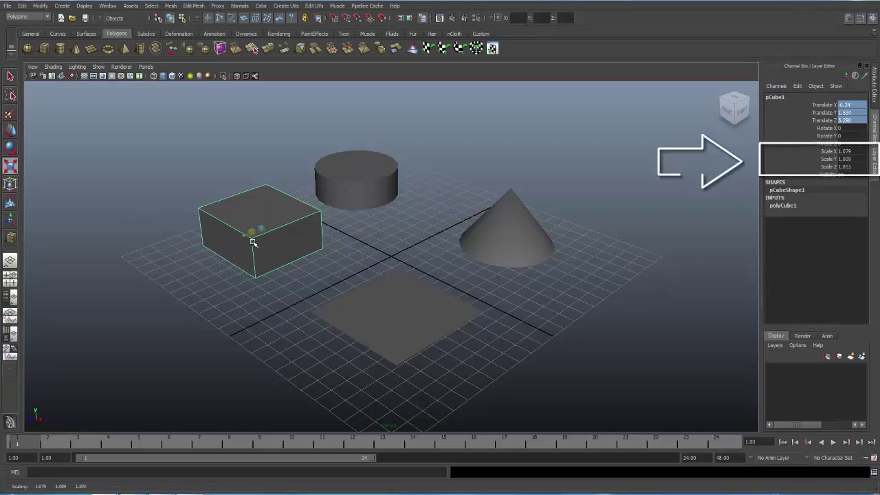
mouse_move(255, 242)
left_mouse_down()
mouse_move(249, 247)
mouse_move(252, 238)
left_mouse_up()
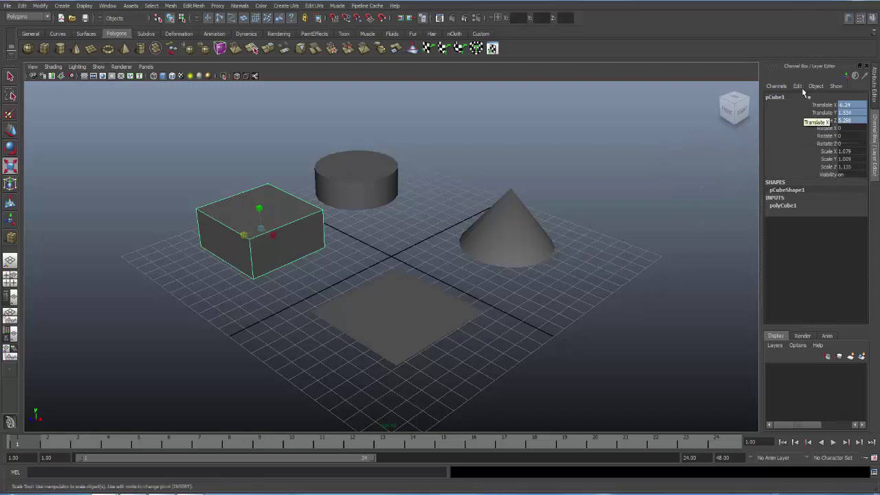
left_click(379, 181)
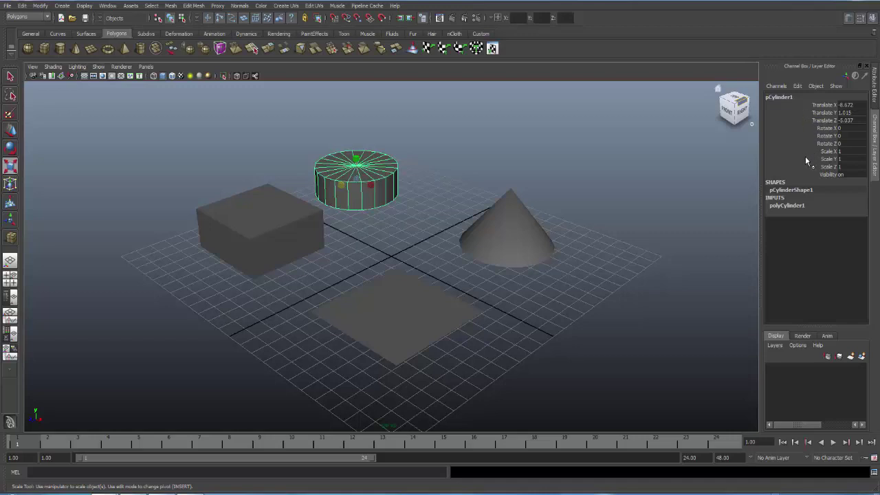
left_click(847, 105)
left_click(848, 113)
left_click(848, 120)
left_click(848, 128)
left_click(847, 136)
left_click(847, 144)
left_click(847, 152)
left_click(847, 159)
left_click(848, 167)
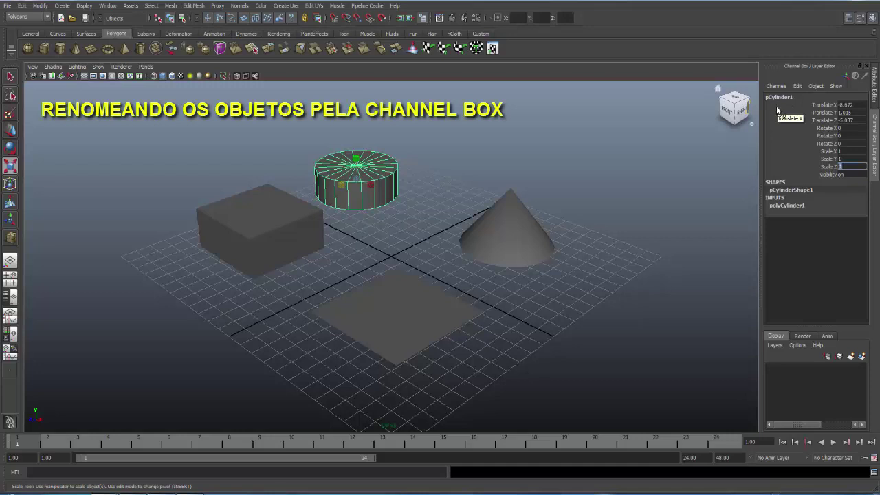
- Rename the plane to Plano in the Channel Box
left_click(527, 224)
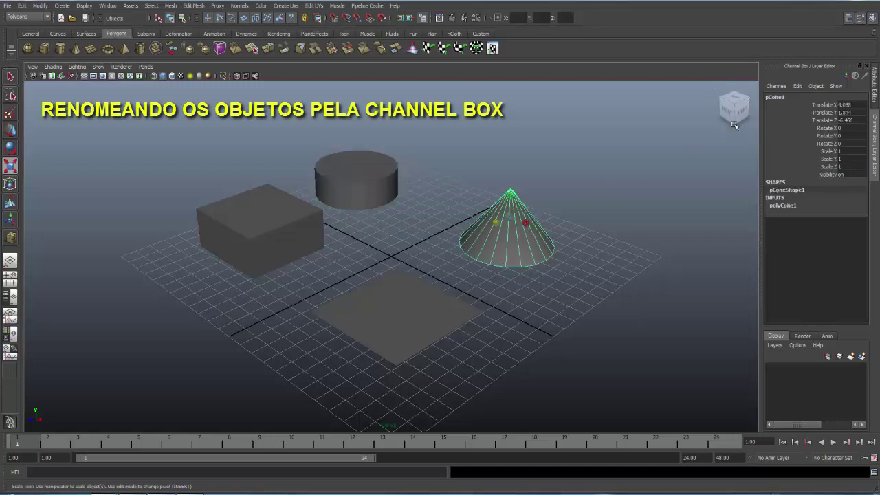
left_click(413, 314)
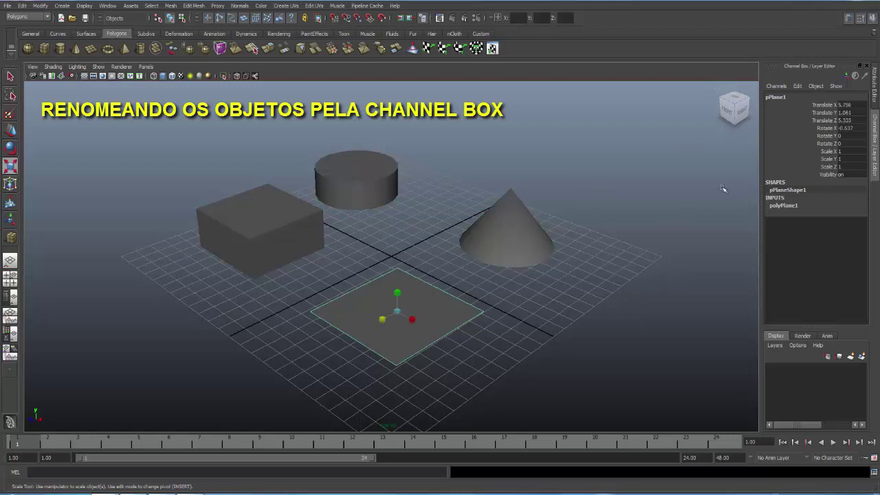
double_click(784, 98)
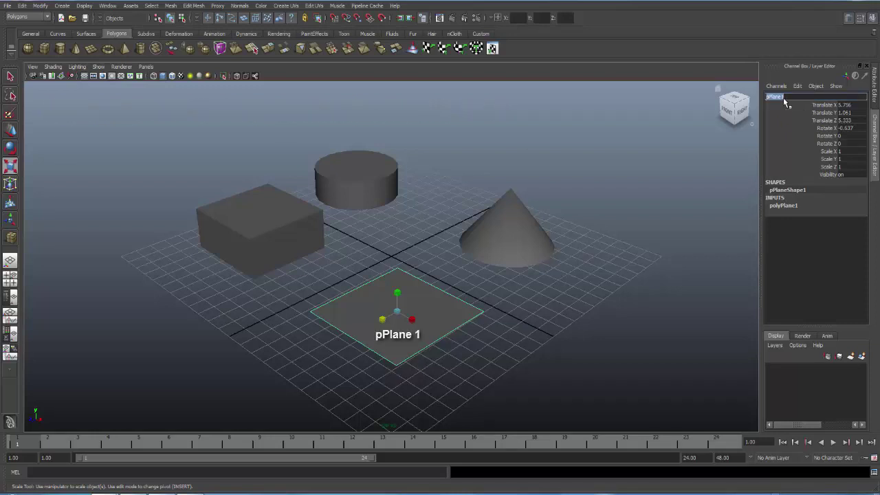
type("o")
key("Return")
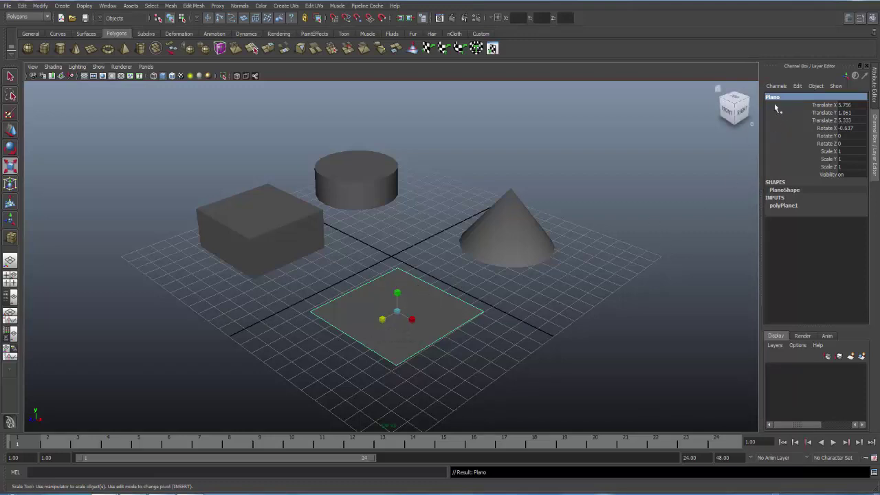
- Rename the cone to Cone
left_click(512, 235)
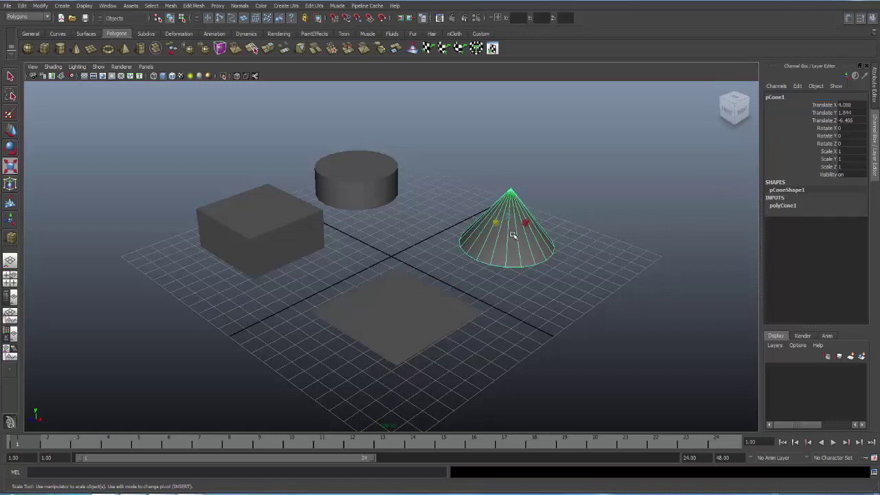
double_click(776, 97)
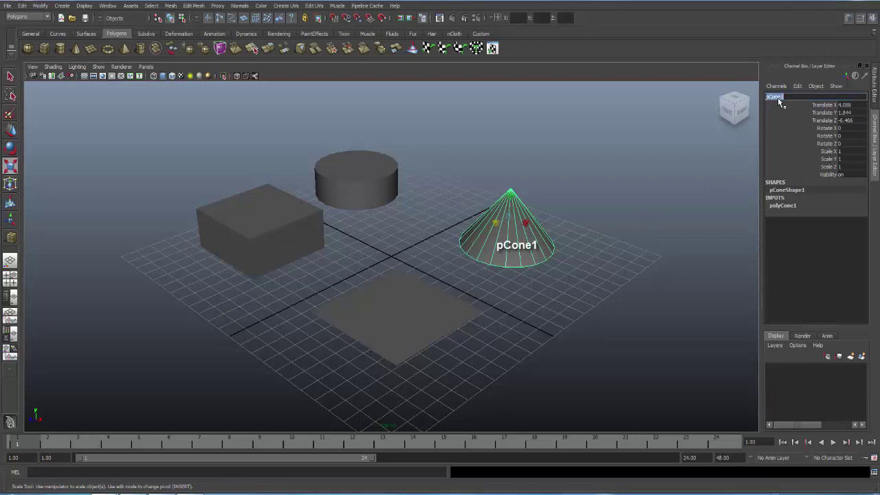
type("Cone")
key("Return")
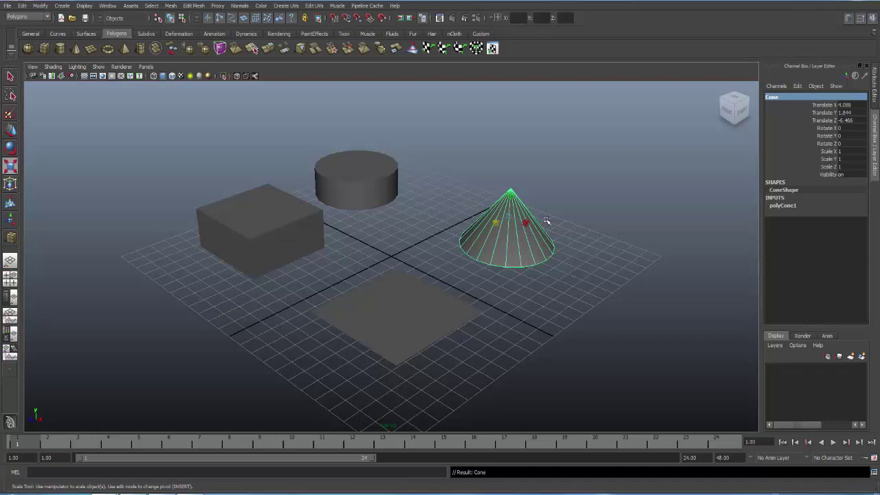
left_click(259, 227)
- Select the cube and expand polyCube1 to show Width 5.255, Height 2.46, Depth 4.804
left_click(359, 186)
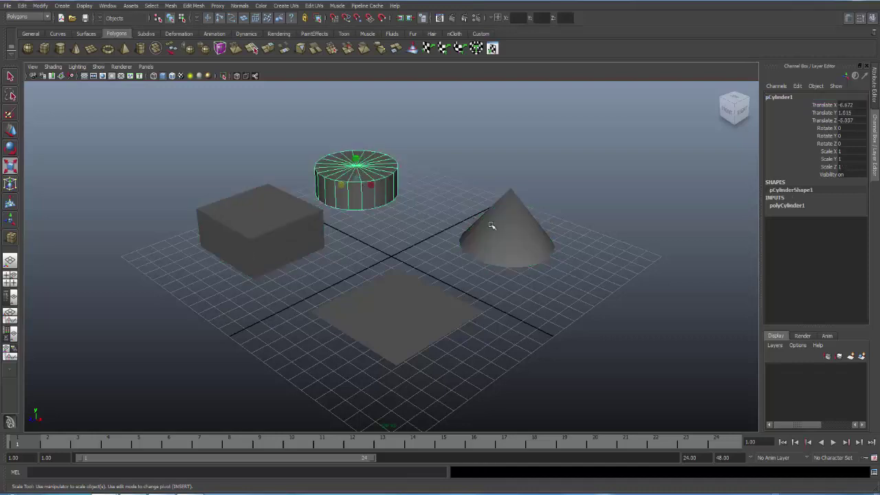
left_click(513, 231)
left_click(269, 228)
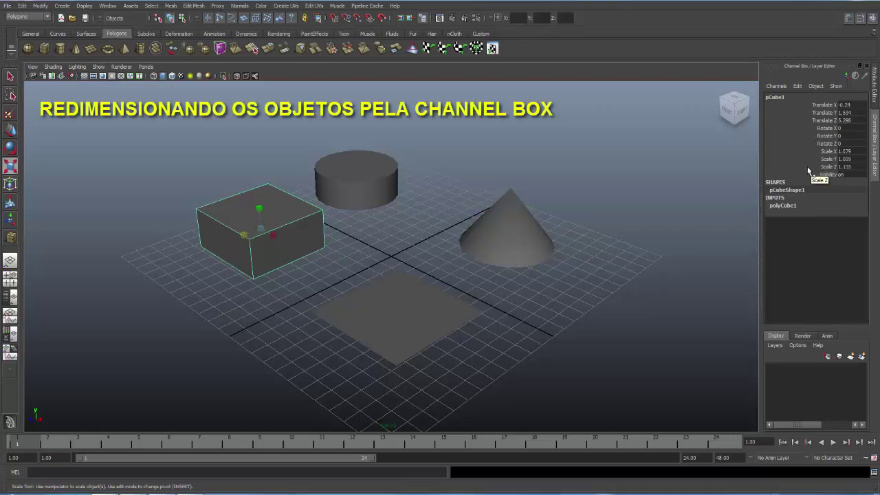
left_click(785, 206)
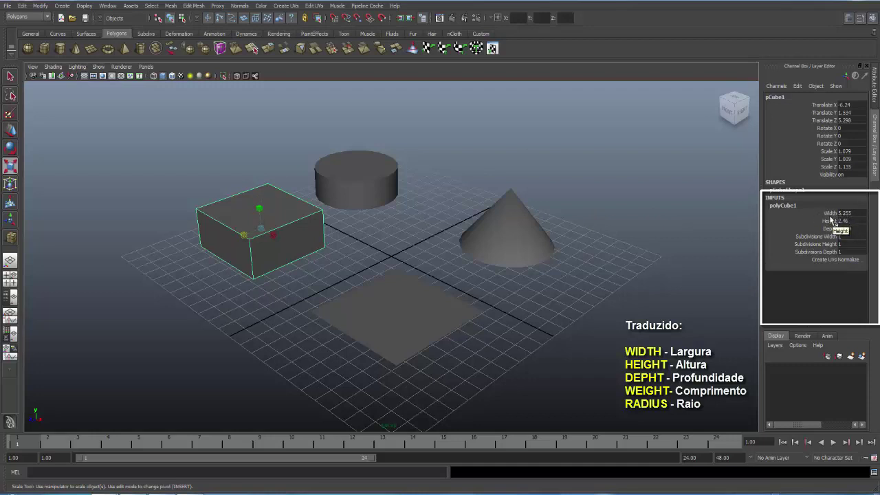
- Set the cube's polyCube1 Width to 8
double_click(844, 214)
type("4")
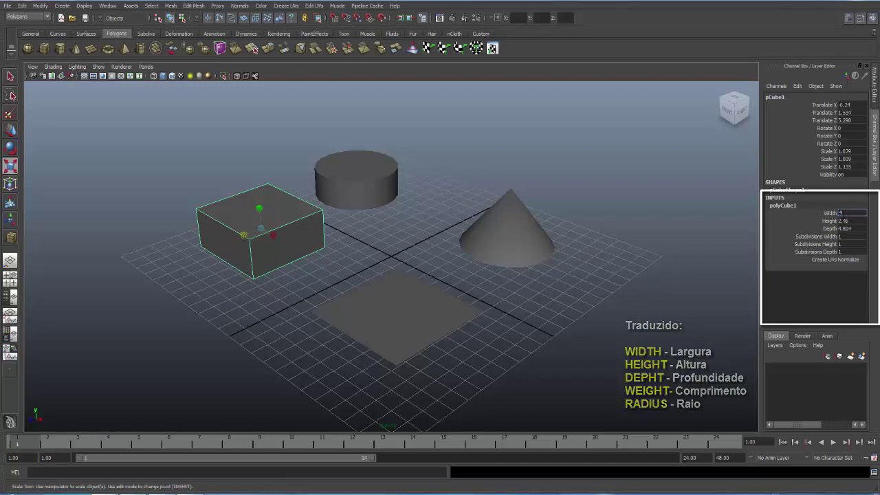
key("Return")
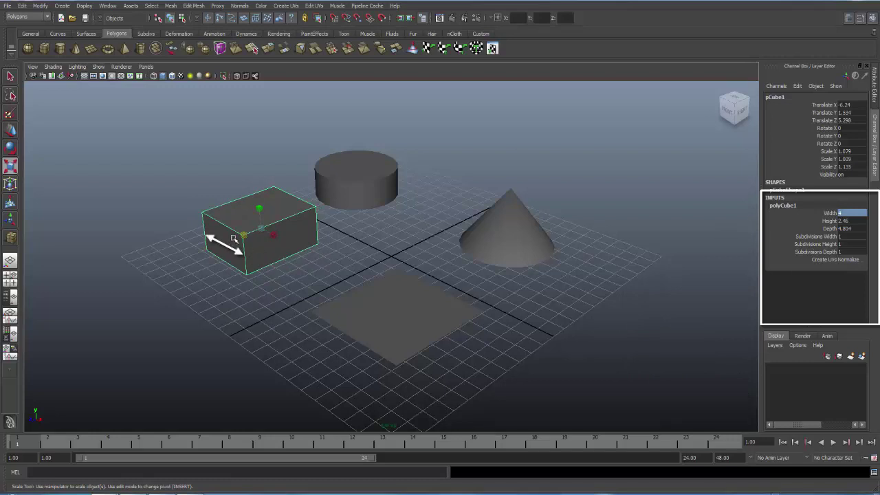
left_click(850, 213)
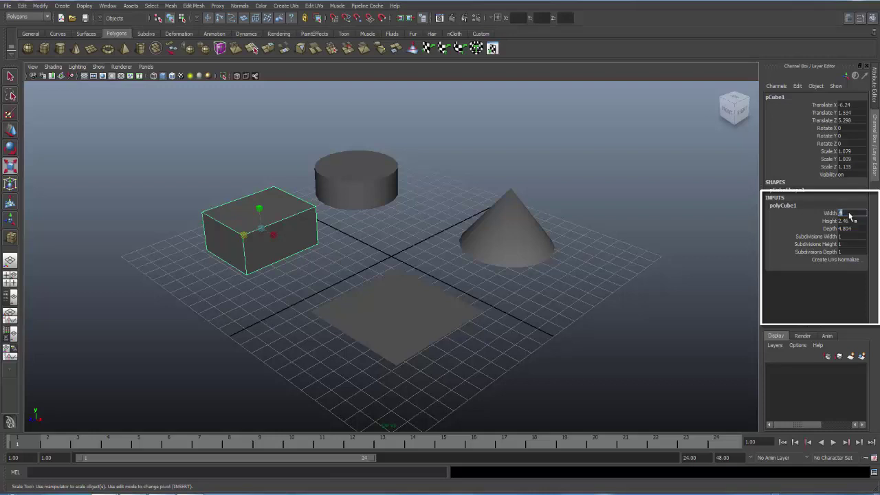
type("6")
key("Return")
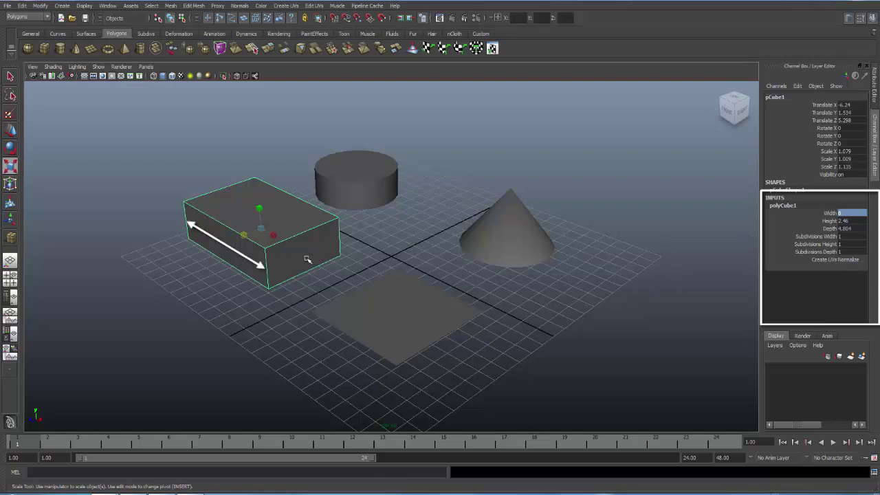
- Set the cube's polyCube1 Height to 4
left_click(791, 221)
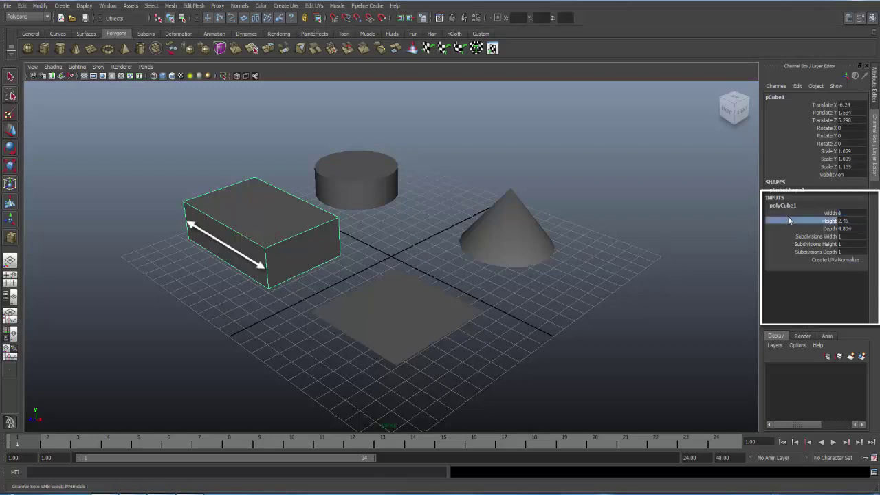
double_click(840, 222)
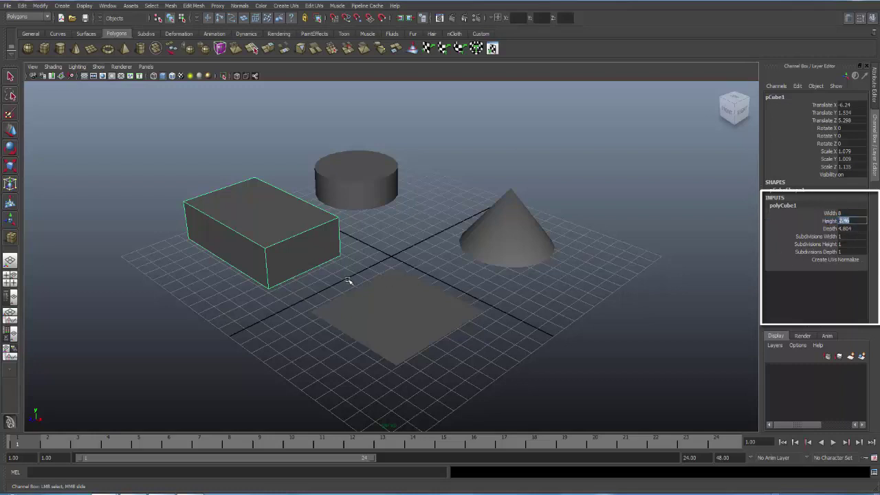
type("4")
key("Return")
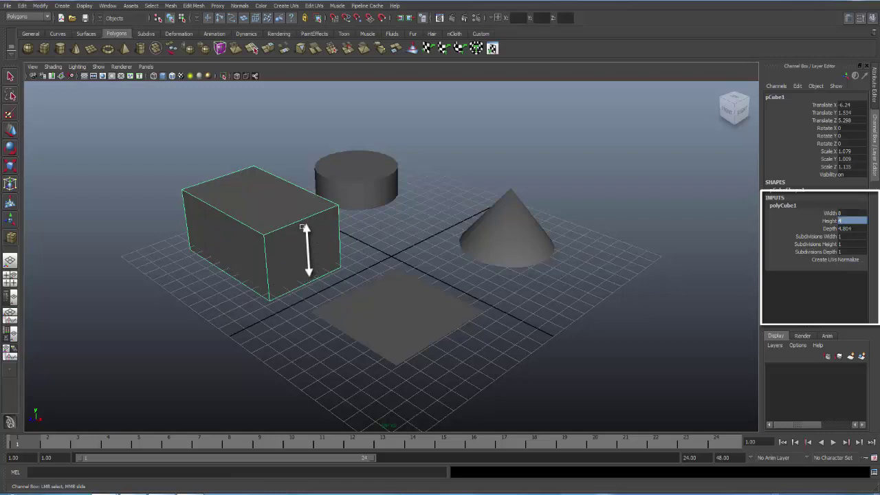
double_click(843, 222)
type("1")
key("Return")
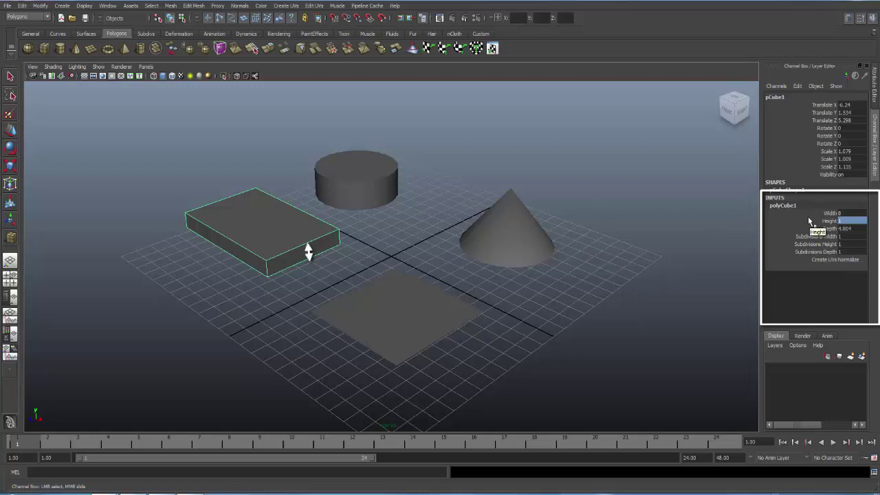
double_click(843, 221)
type("4")
key("Return")
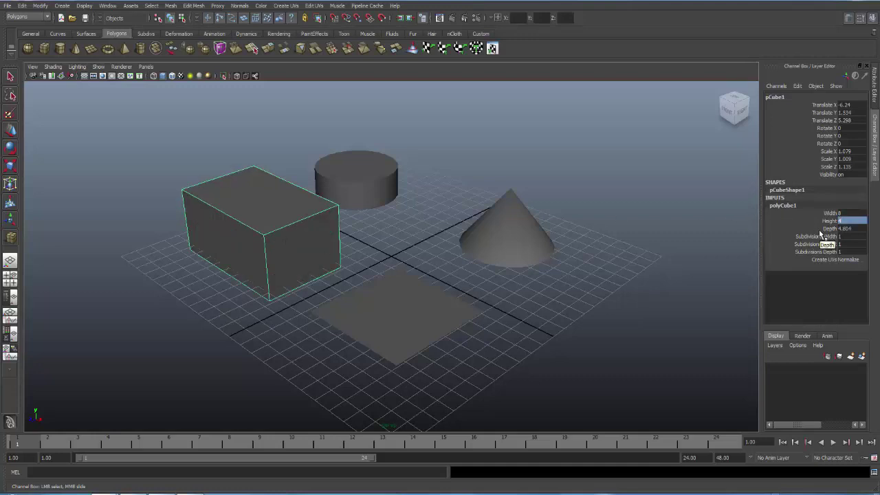
- Set the cube's polyCube1 Depth to 6
double_click(845, 228)
type("3")
key("Return")
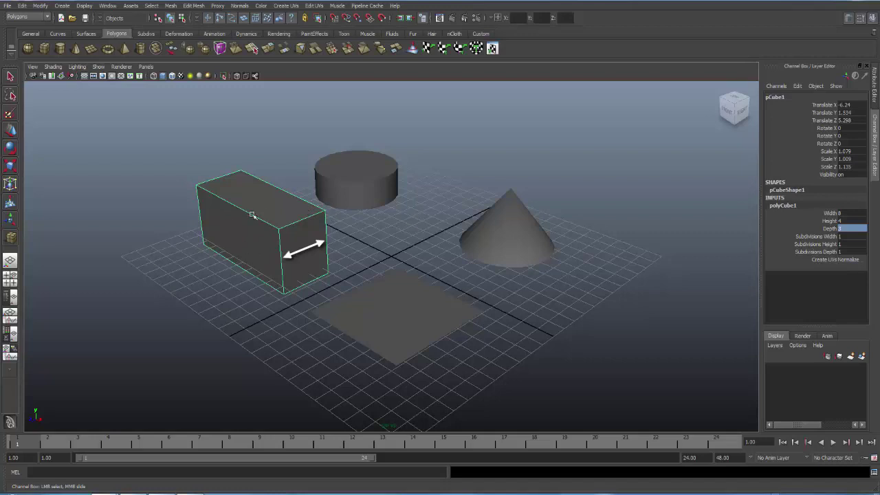
double_click(850, 230)
type("6")
key("Return")
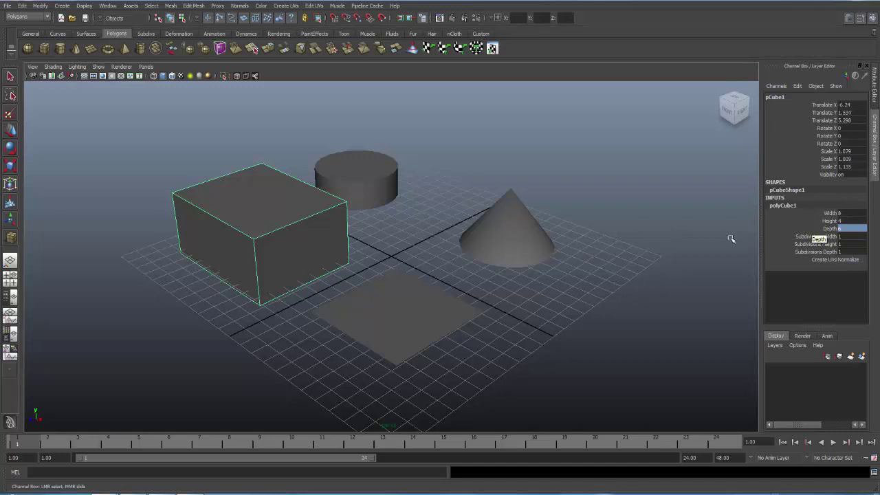
left_click(405, 319)
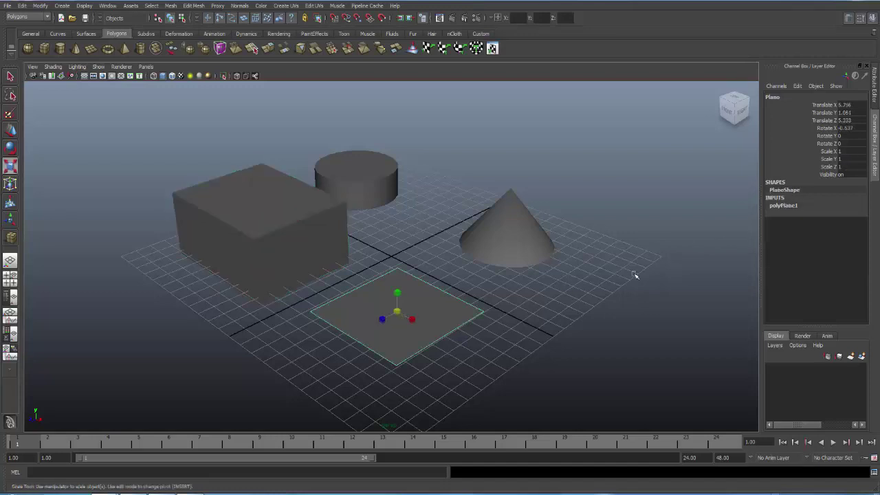
- Set the plane's polyPlane1 Width and Height both to 6
left_click(783, 207)
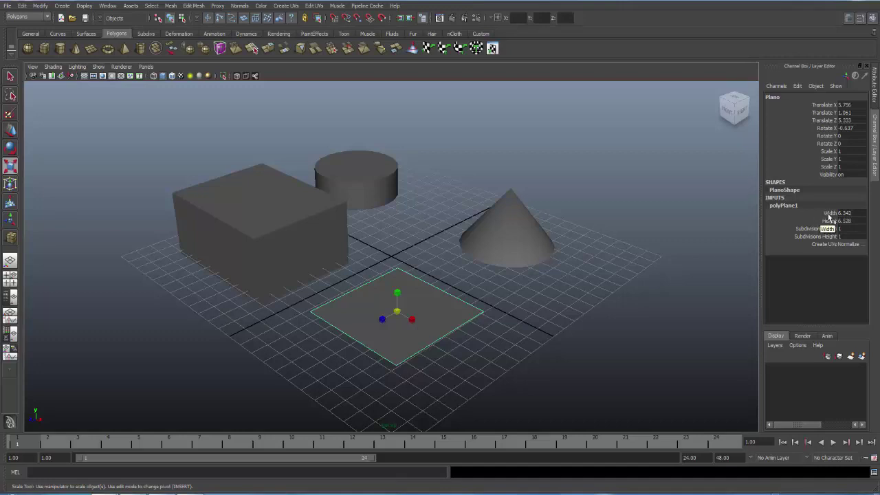
left_click(841, 215)
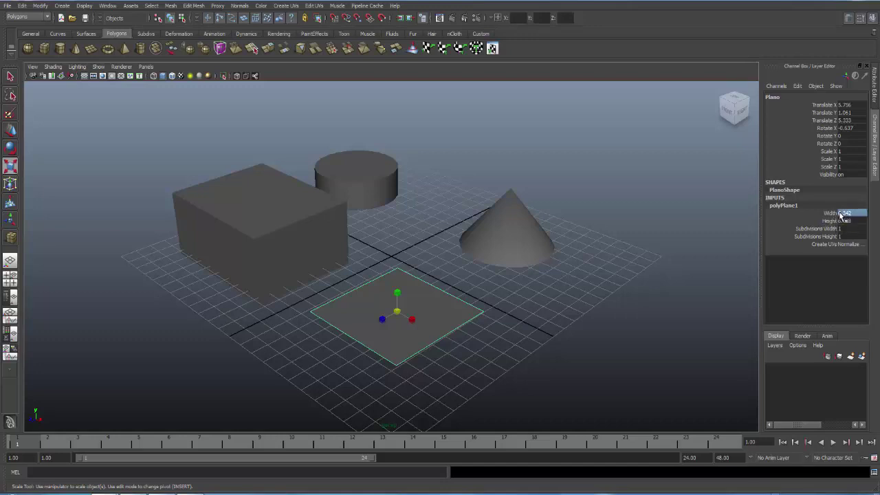
type("5")
key("Return")
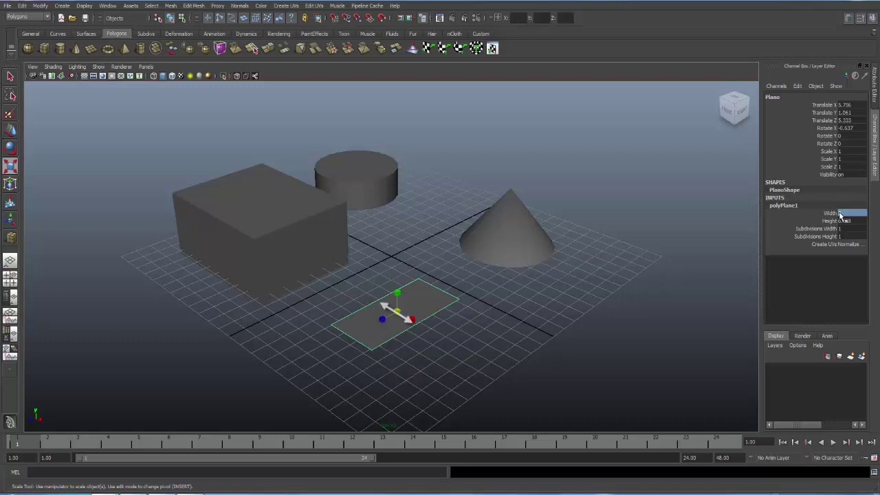
left_click(840, 221)
type("2")
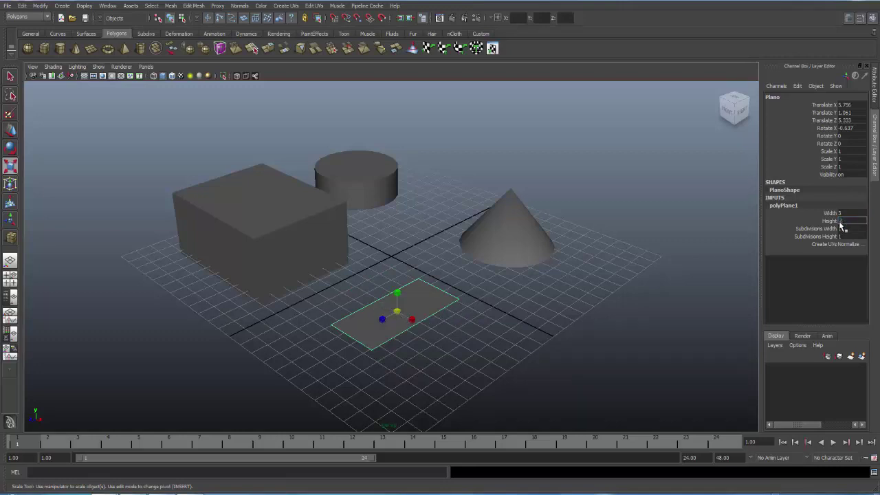
key("Return")
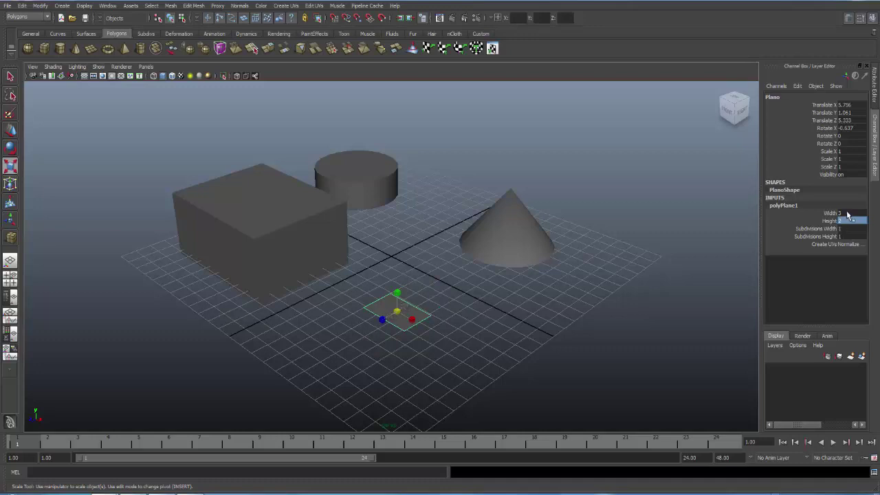
left_click_drag(846, 214, 845, 220)
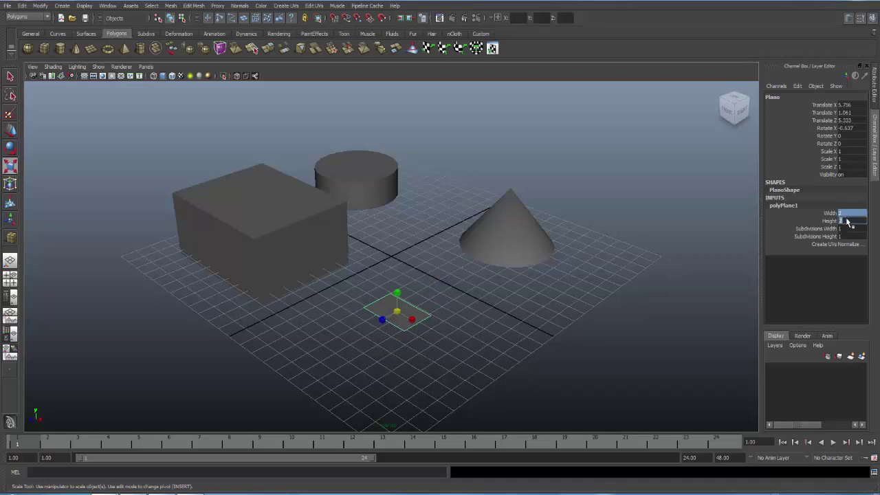
type("5")
type("6")
key("Return")
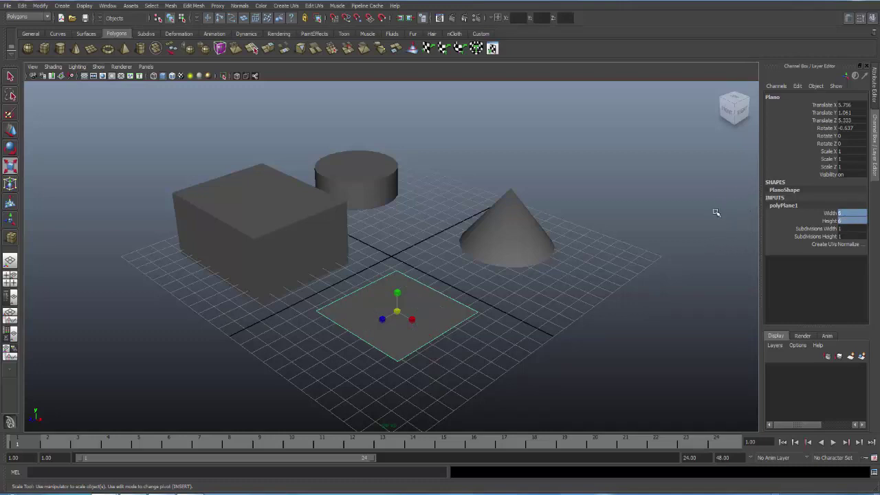
left_click(377, 181)
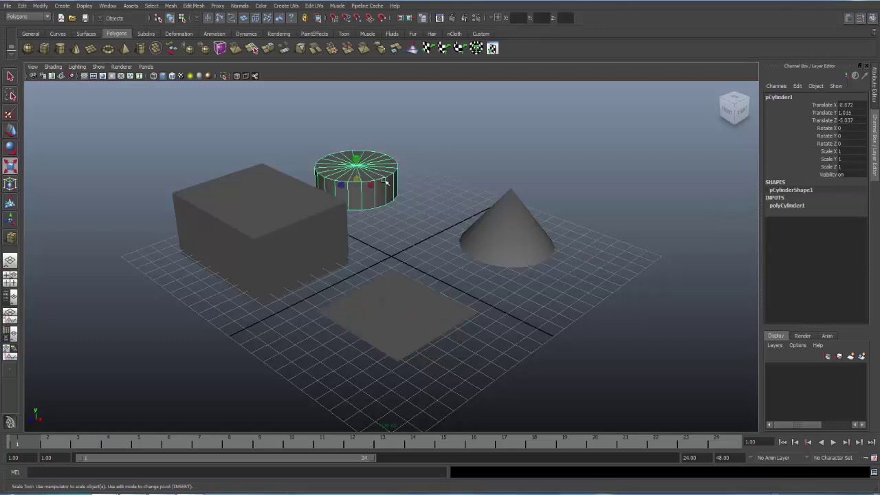
- Expand the cylinder's polyCylinder1 inputs and set Radius to 4
left_click(784, 205)
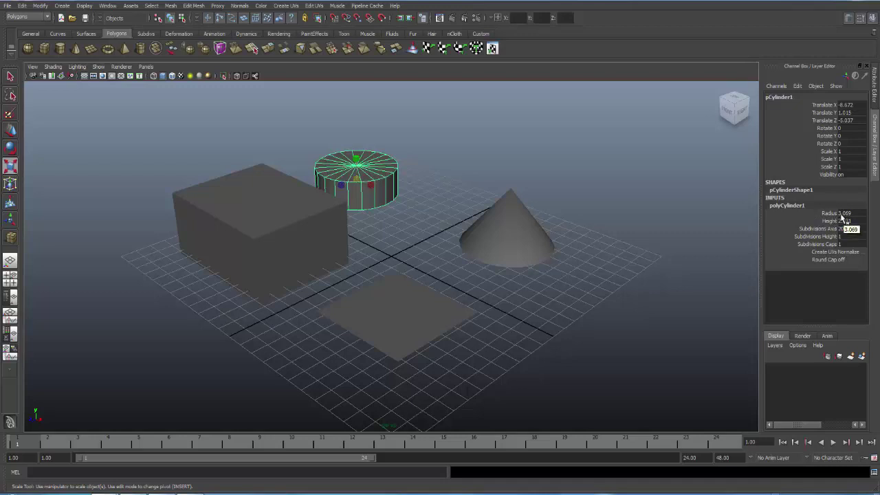
left_click(845, 214)
type("5")
key("Return")
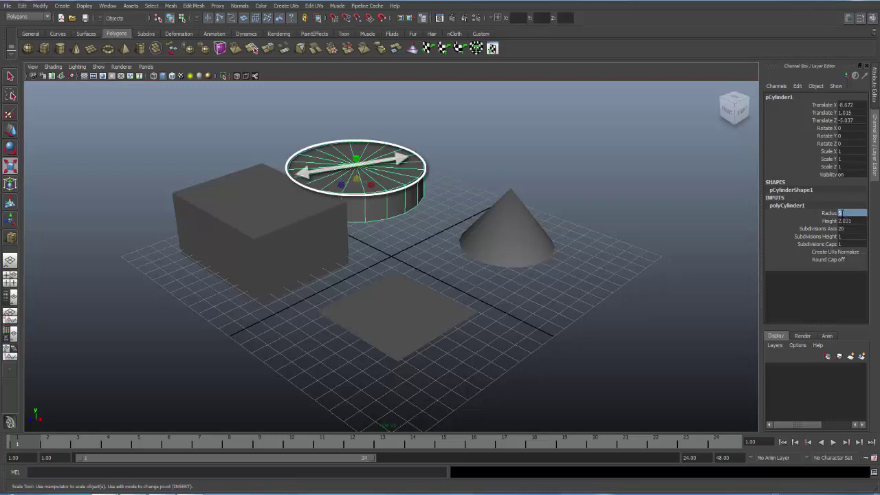
left_click(842, 214)
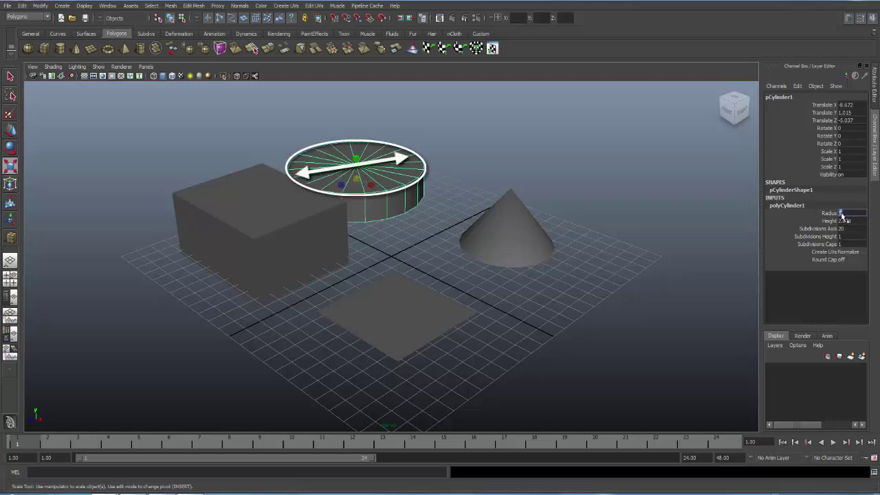
key("BackSpace")
type("1")
key("Return")
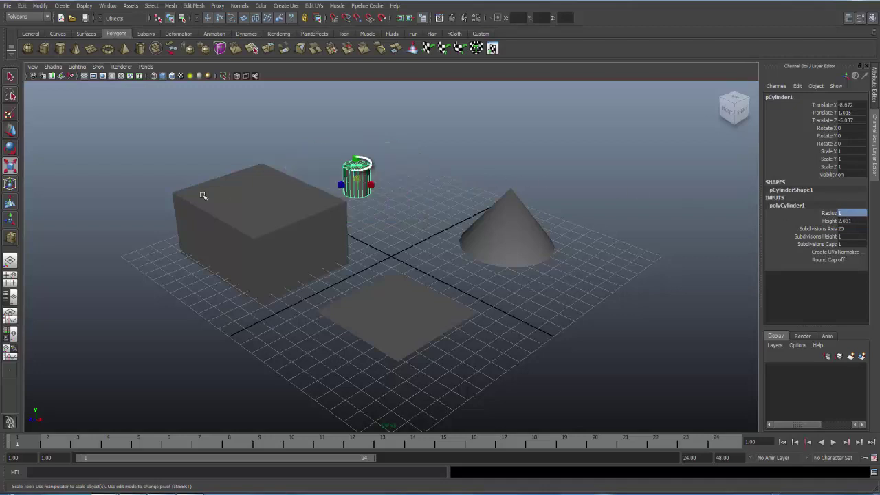
left_click(844, 214)
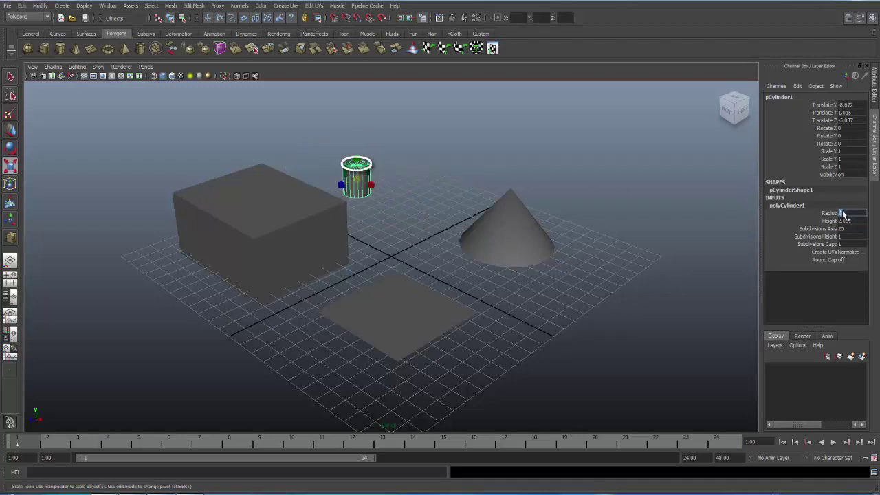
type("4")
key("Return")
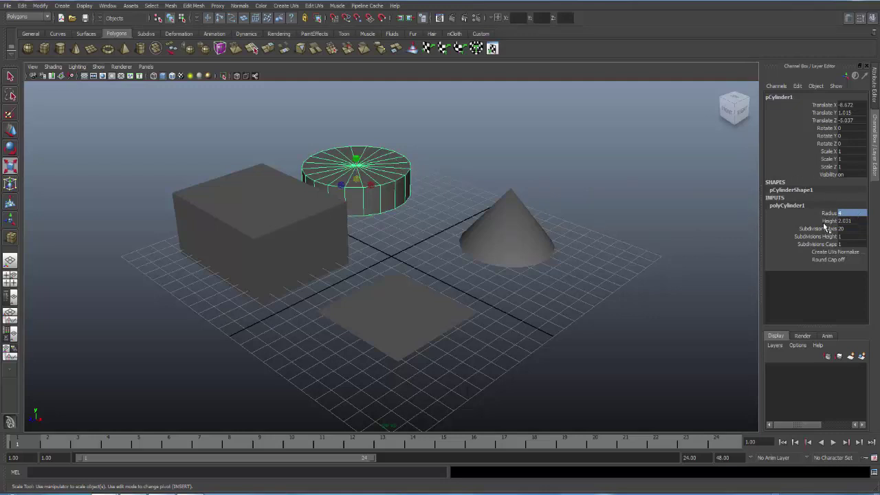
- Set the cylinder's polyCylinder1 Height to 3
left_click(845, 221)
type("6")
key("Return")
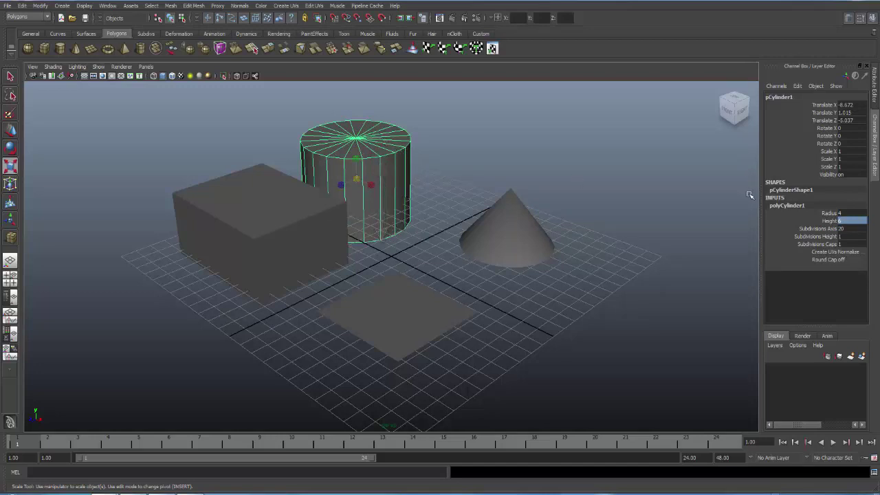
double_click(850, 222)
type("3")
key("Return")
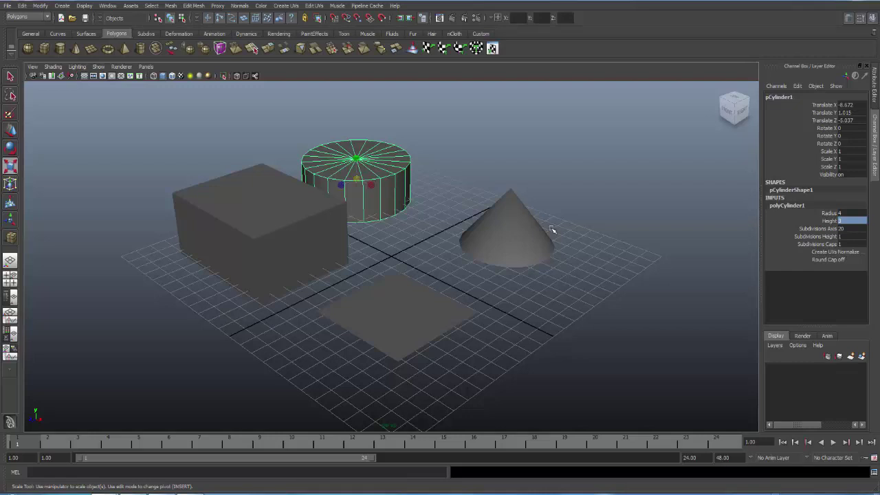
left_click(526, 223)
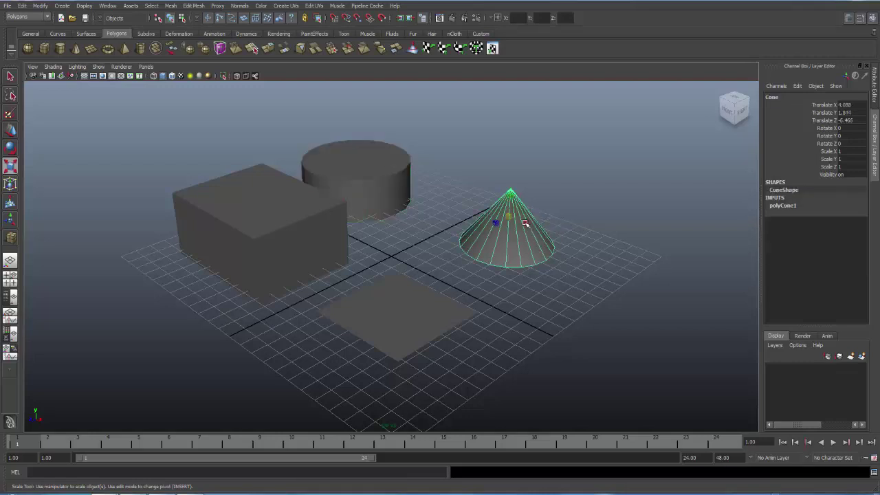
- Set the cone's polyCone1 Radius to 3 and Height to 3
left_click(783, 207)
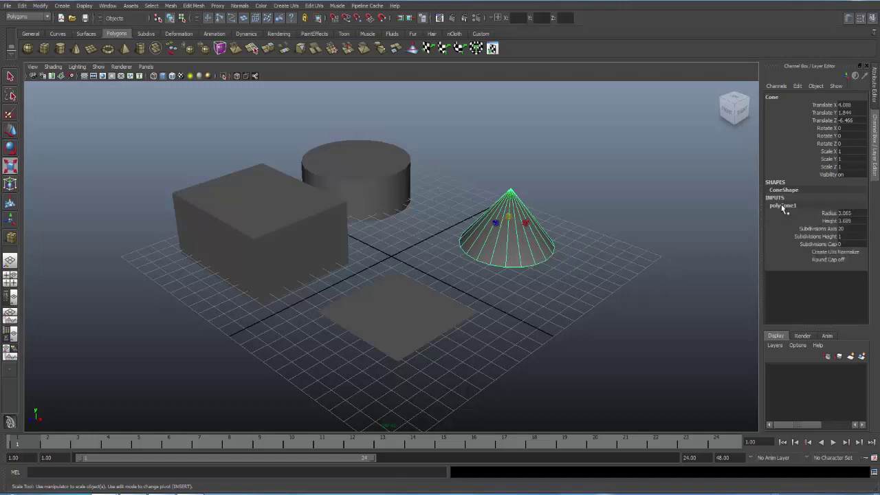
double_click(844, 213)
type("6")
key("Return")
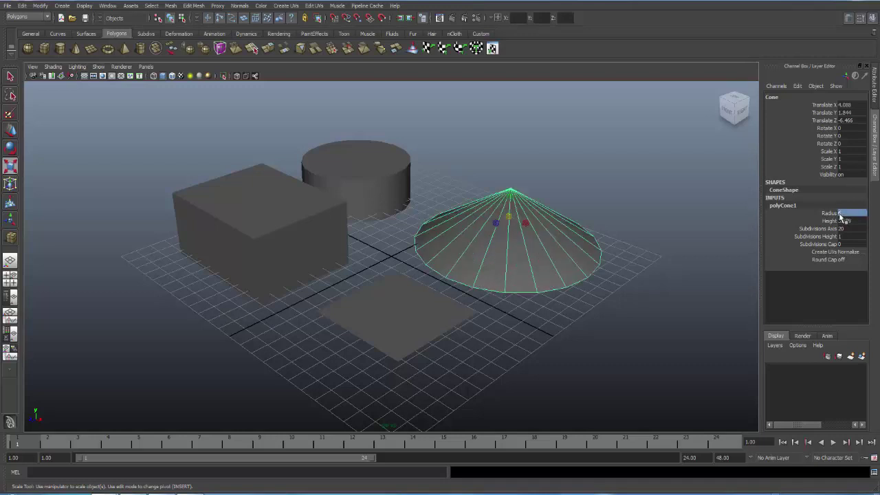
double_click(841, 214)
type("3")
key("Return")
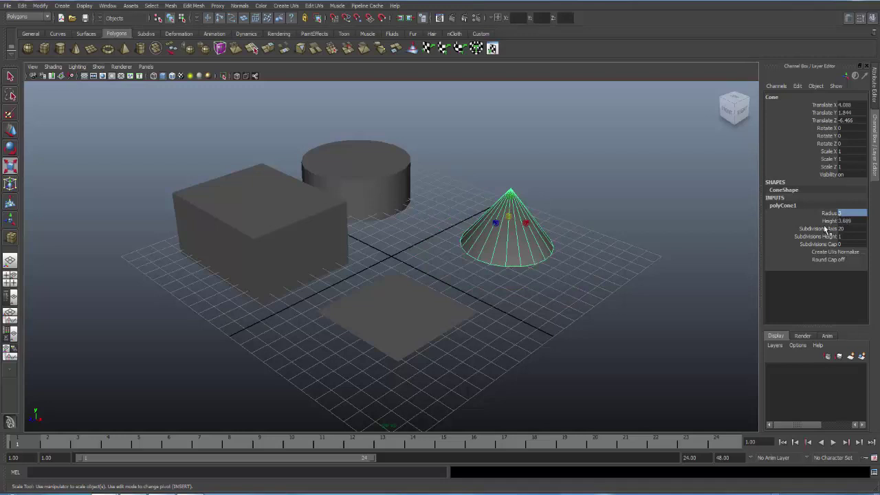
double_click(844, 221)
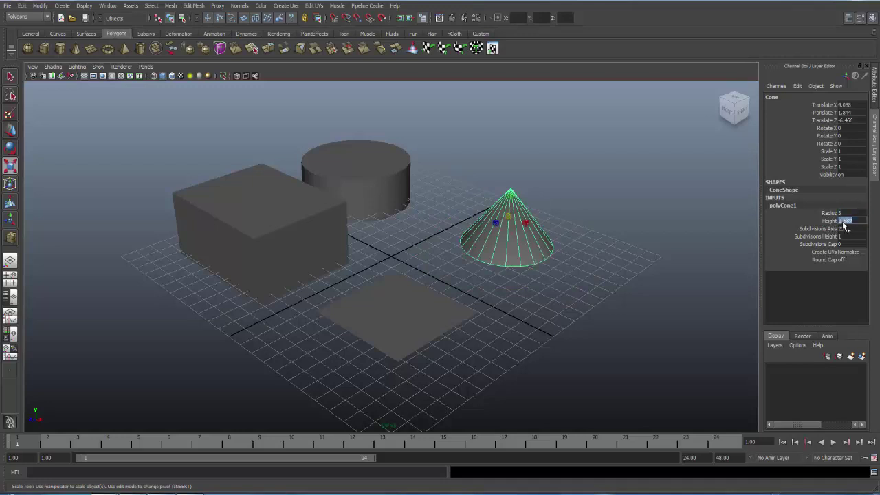
type("7")
key("Return")
double_click(843, 222)
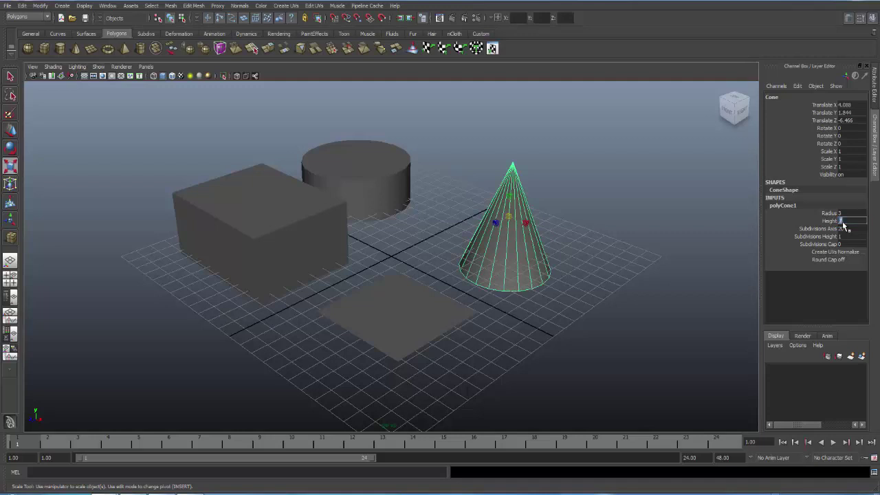
key("Return")
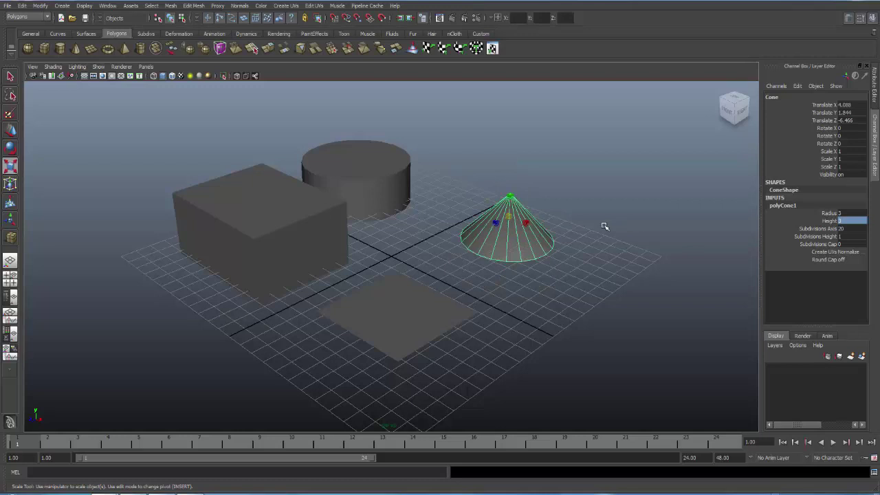
- Click through the cube, cylinder, plane and cone, ending with the cube selected
left_click(270, 219)
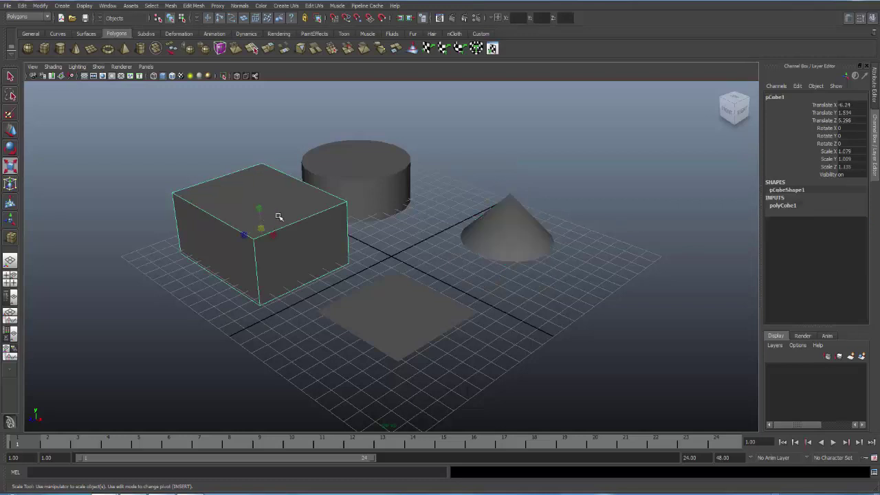
left_click(370, 179)
left_click(426, 302)
left_click(511, 234)
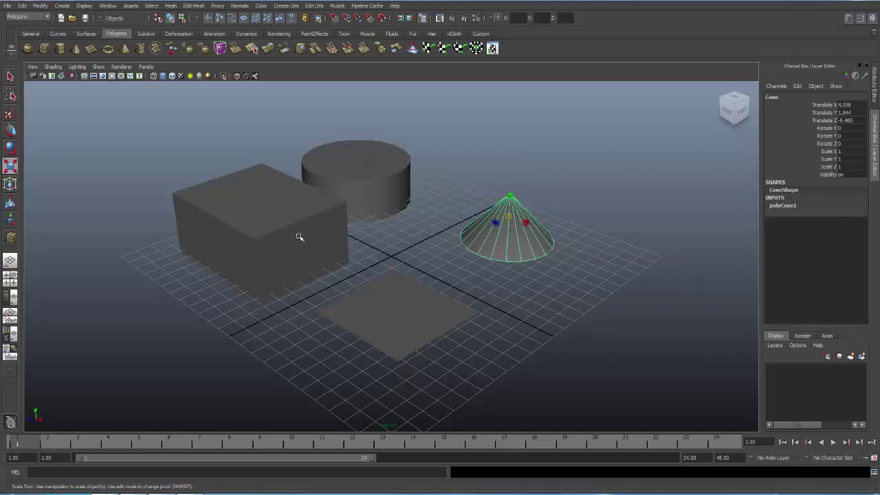
left_click(299, 237)
left_click(394, 173)
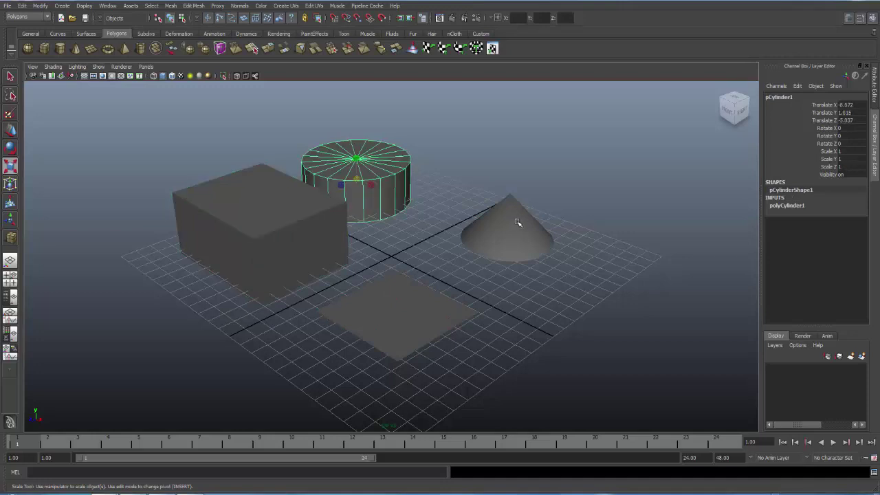
left_click(519, 223)
left_click(274, 228)
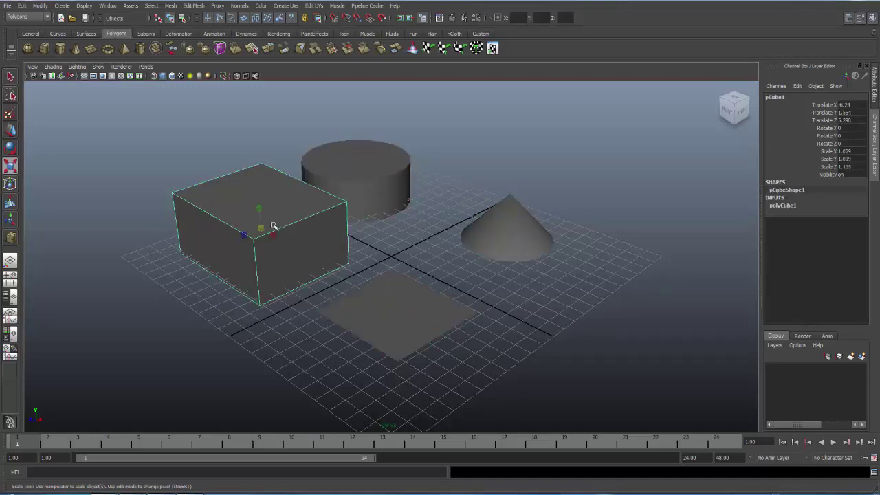
left_click(359, 158)
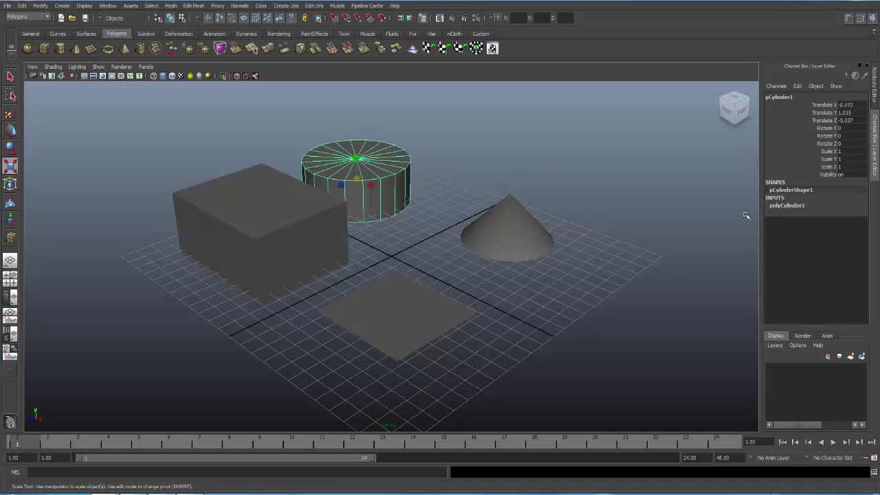
left_click(294, 239)
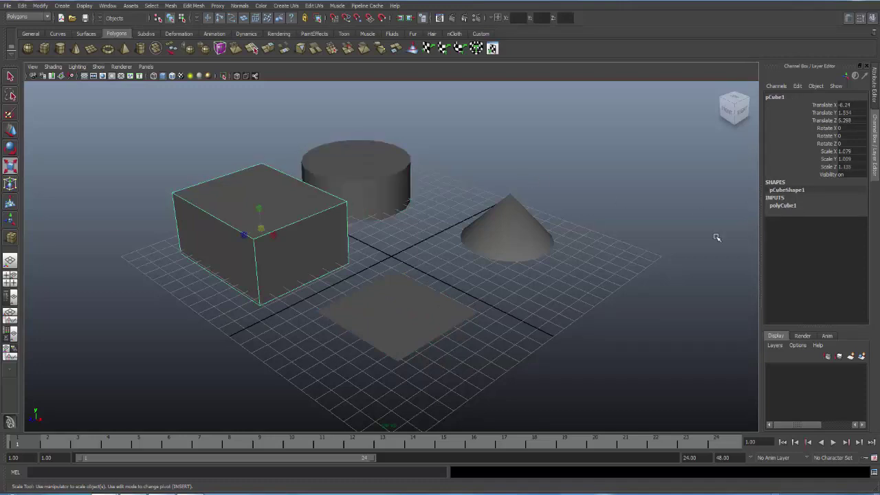
- Set the cube's polyCube1 Subdivisions Width to 4
left_click(790, 206)
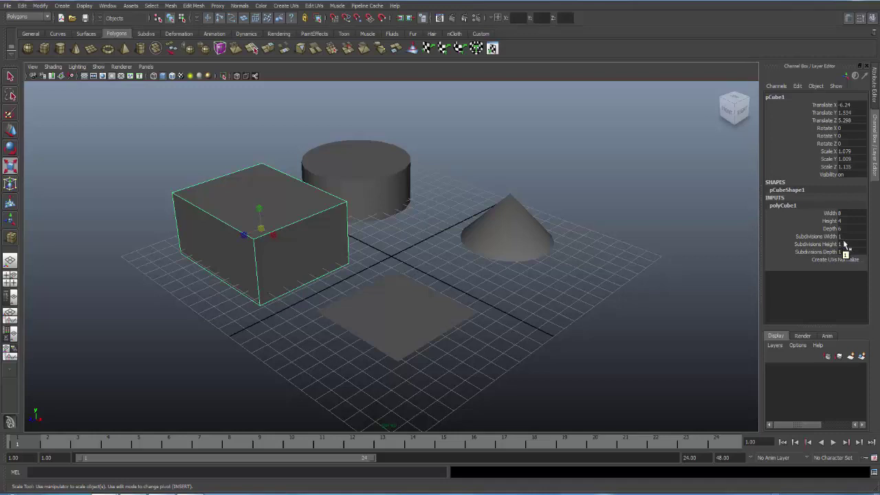
double_click(840, 237)
type("4")
key("Return")
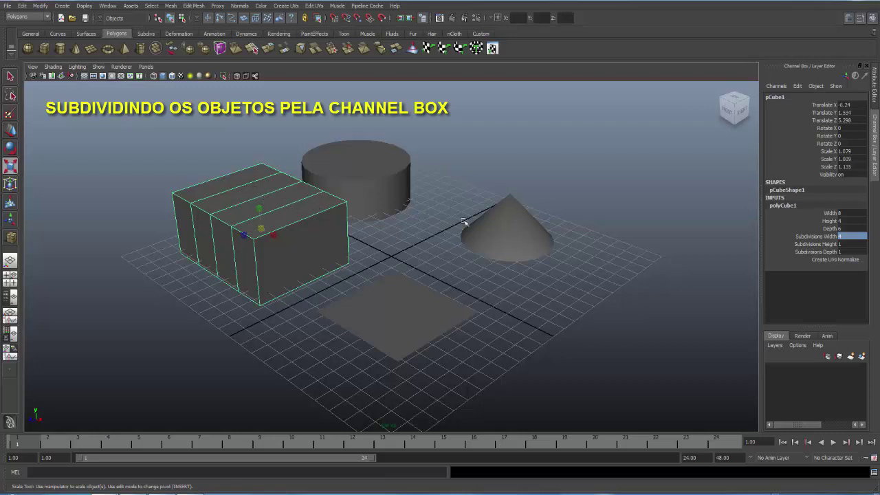
- Enter 4 for polyCube1 Subdivisions Height and Subdivisions Depth
left_click(841, 245)
type("4")
key("Return")
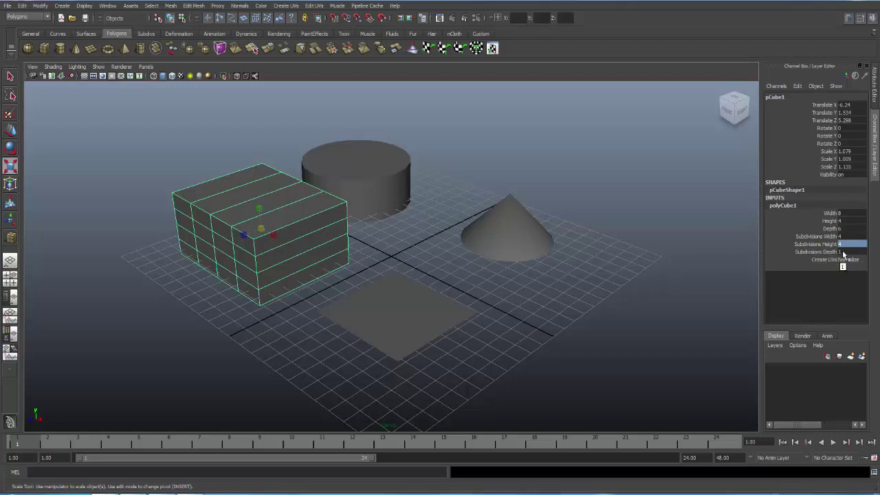
left_click(843, 252)
type("4")
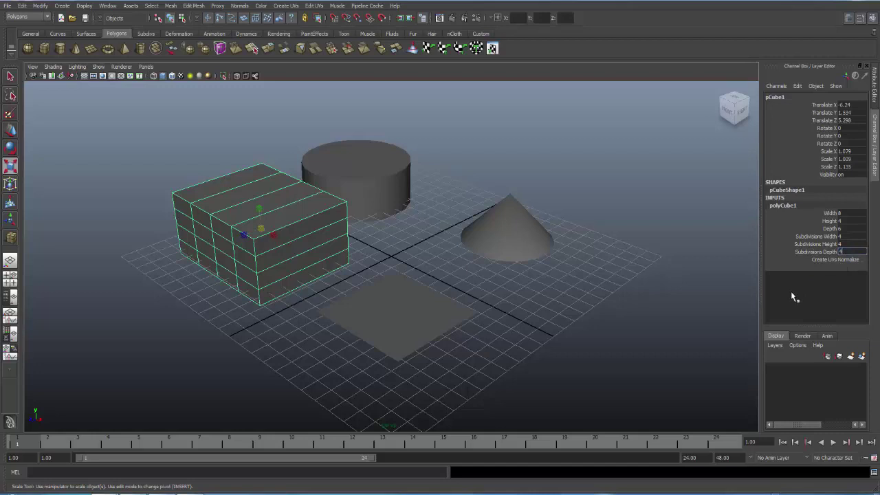
key("Return")
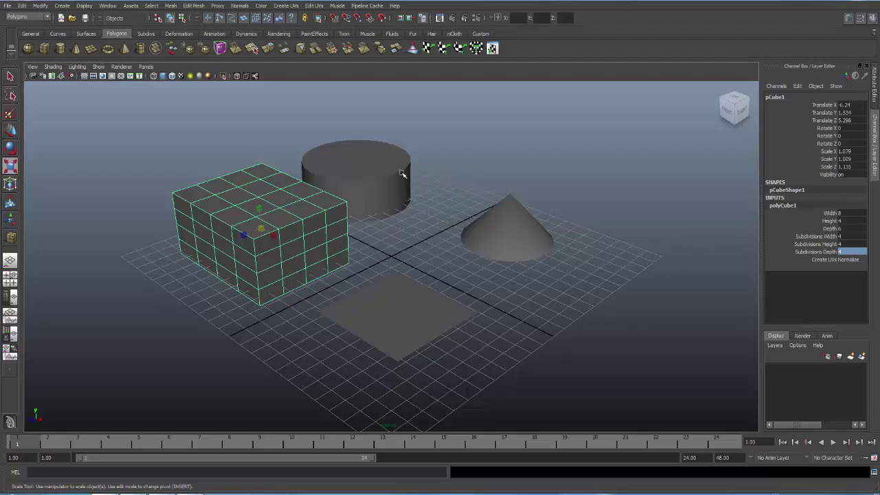
left_click(403, 174)
- Try 5 sides on the cylinder's polyCylinder1, then restore Subdivisions Axis to 20
left_click(790, 208)
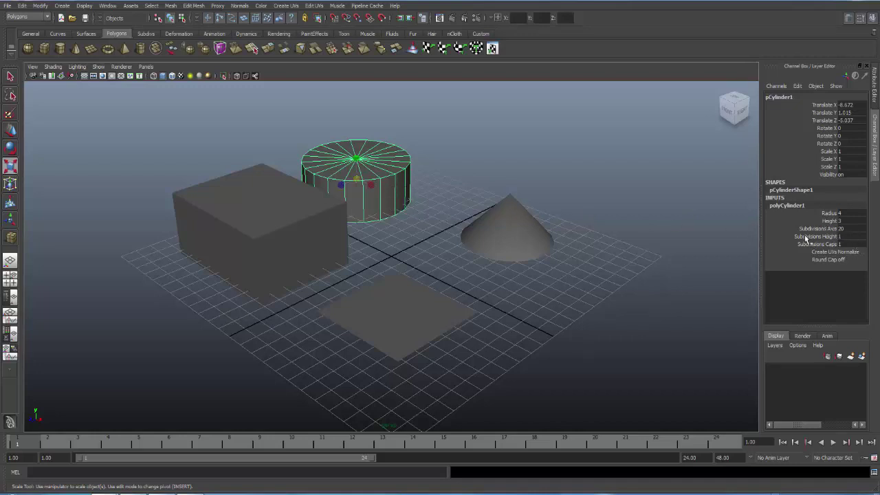
double_click(840, 229)
type("5")
key("Return")
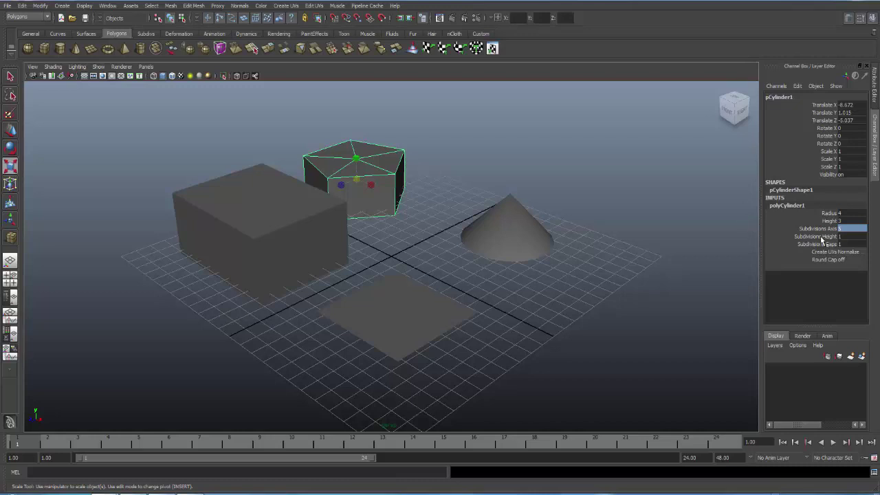
left_click(842, 229)
type("20")
key("Return")
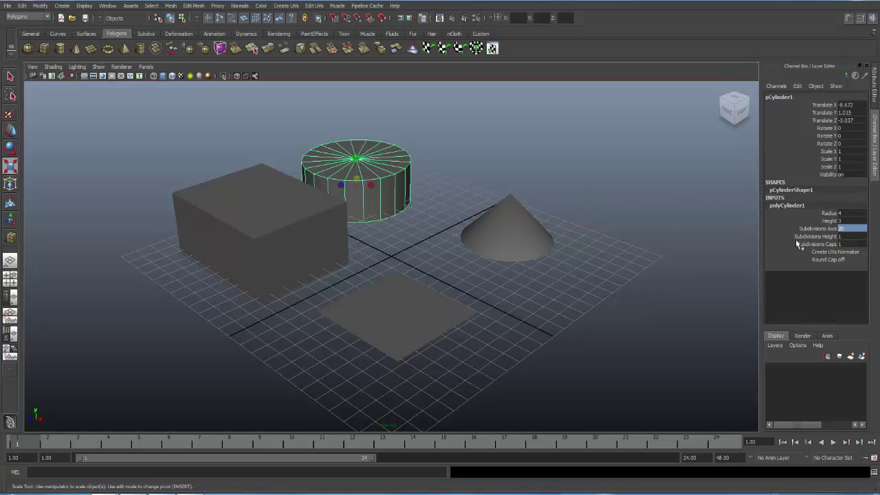
- Set the cylinder's Subdivisions Height to 5
double_click(840, 236)
type("5")
key("Return")
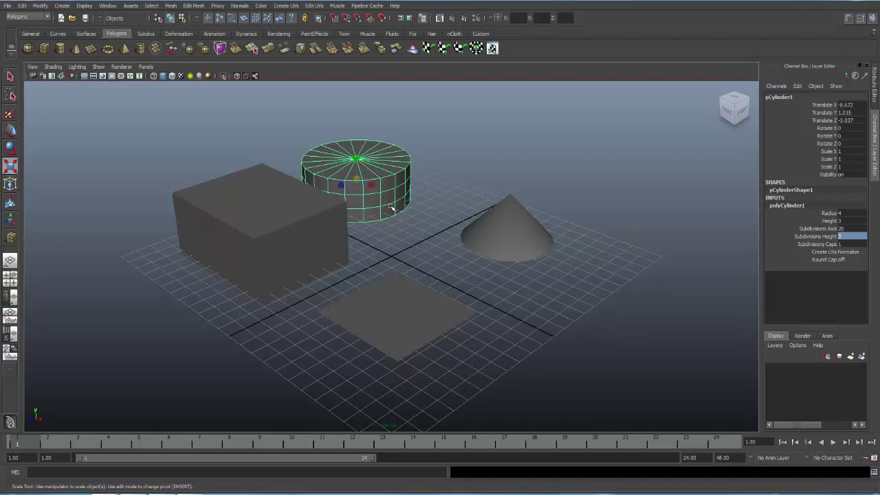
left_click(515, 229)
- Test a low-poly cone via Subdivisions Axis, restore 20 sides, and set Subdivisions Height to 4
left_click(786, 207)
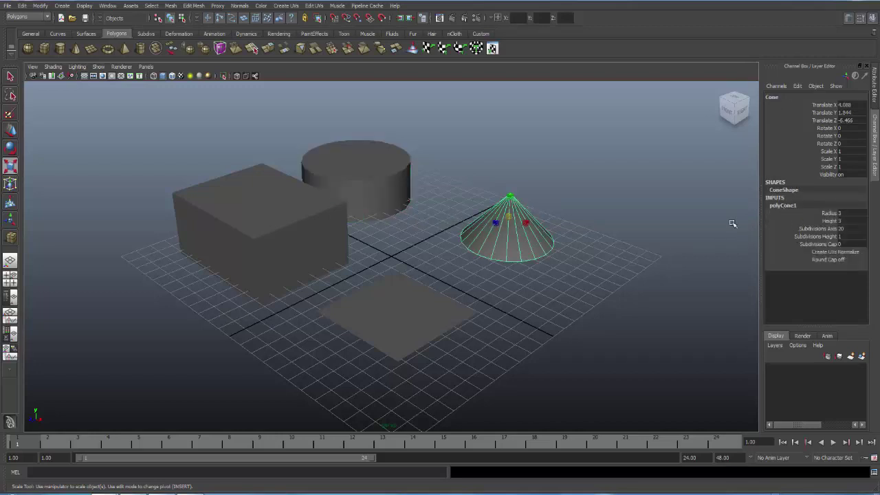
double_click(843, 230)
key("Return")
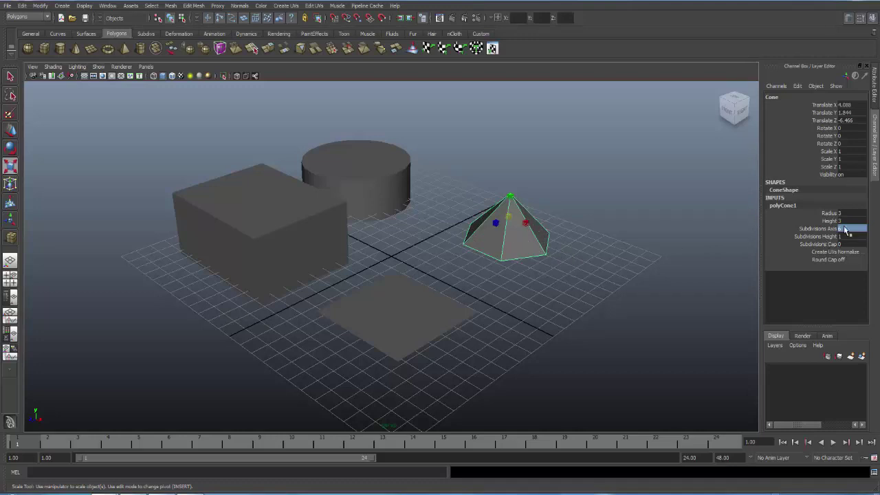
double_click(844, 230)
type("20")
key("Return")
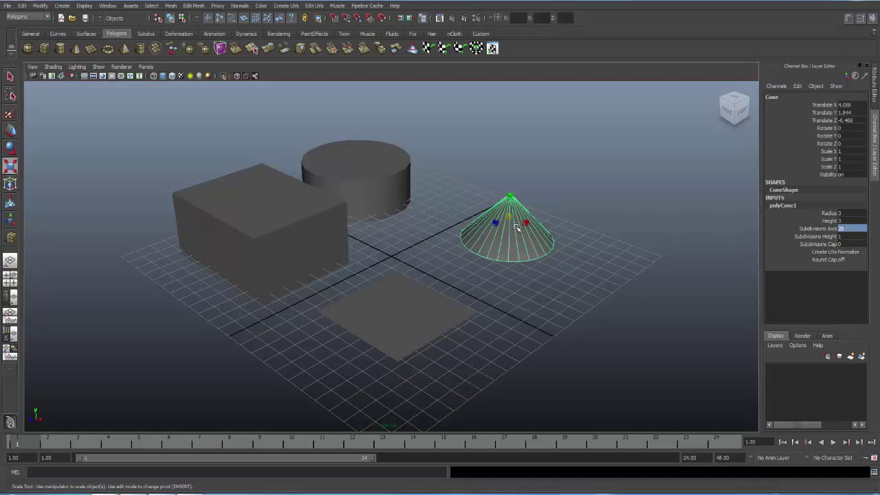
left_click(840, 237)
type("4")
key("Return")
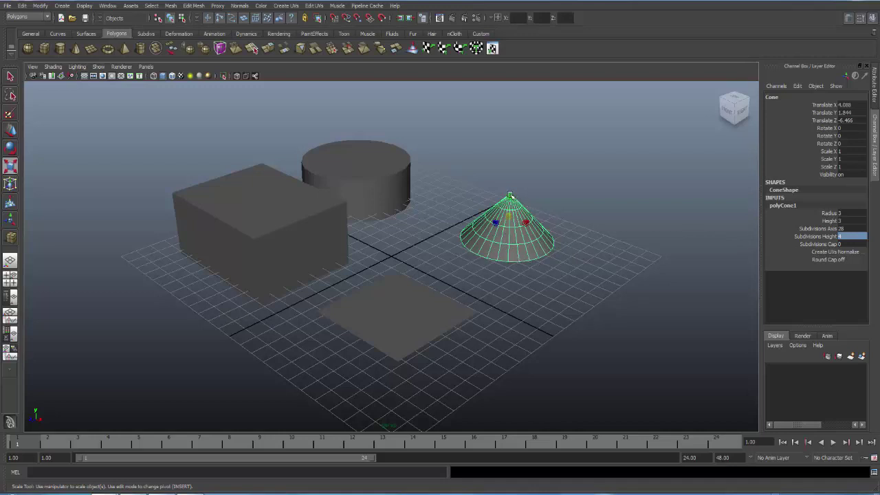
- Select the plane and set polyPlane1 Subdivisions Width and Subdivisions Height both to 4
left_click(411, 309)
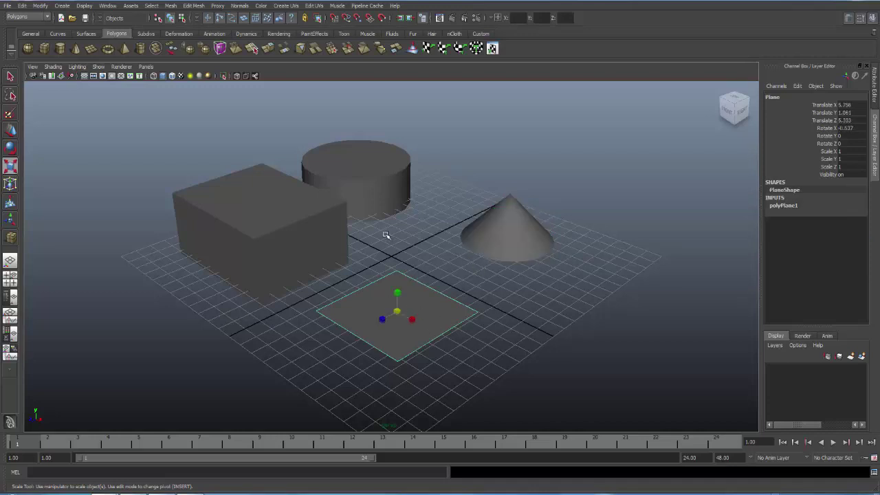
left_click(777, 208)
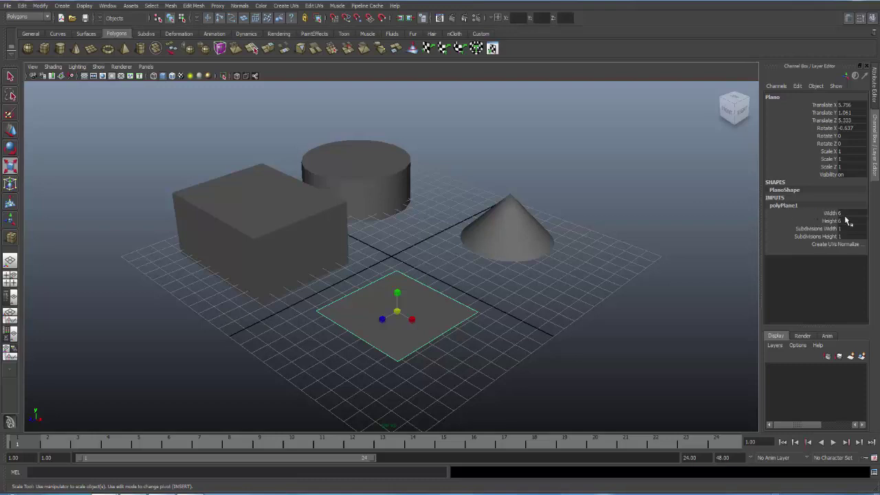
left_click(825, 228)
left_click(406, 319)
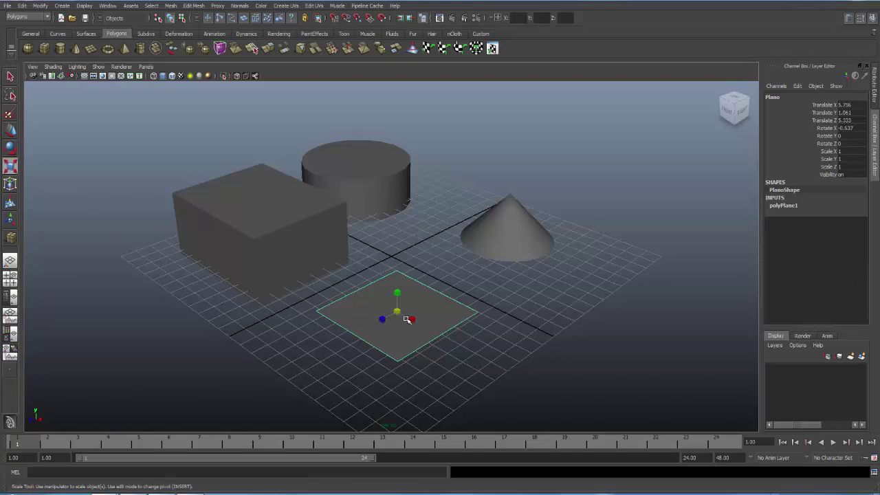
left_click(785, 207)
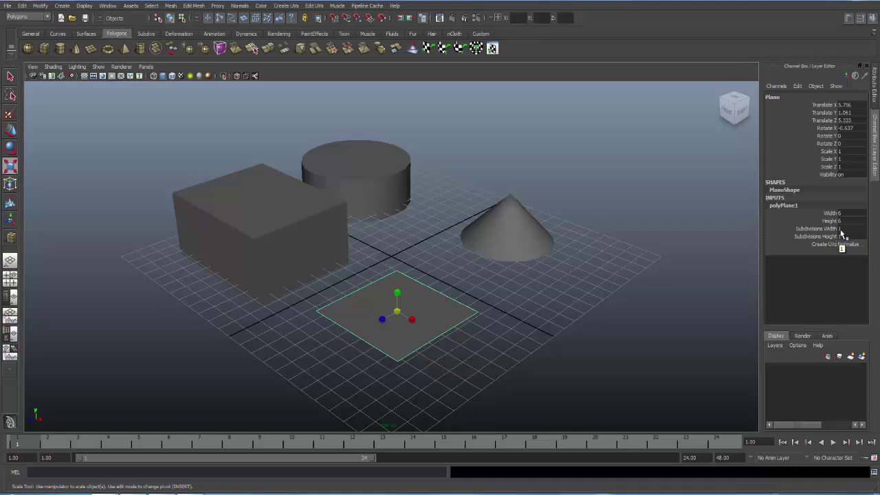
left_click(841, 229)
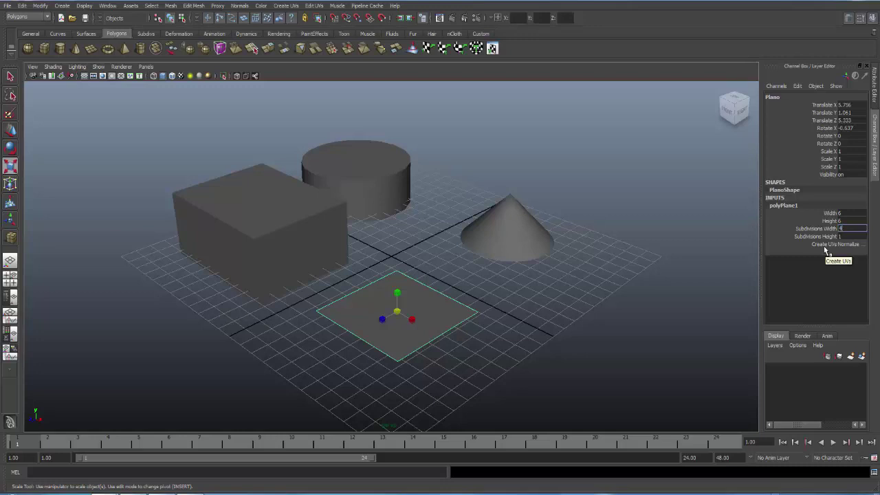
key("Return")
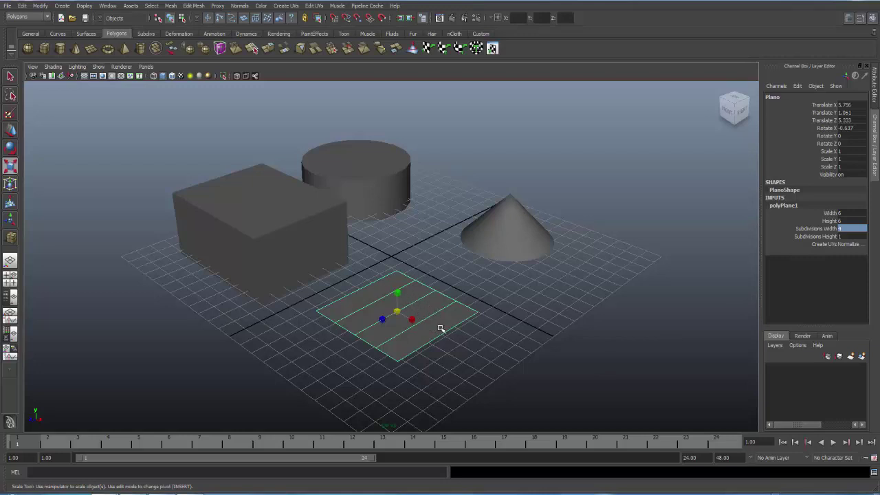
left_click(839, 236)
type("4")
key("Return")
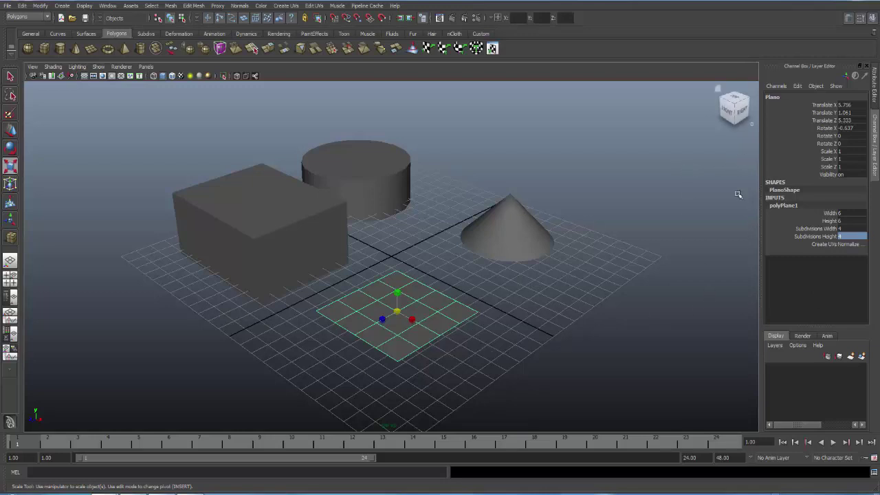
left_click(299, 231)
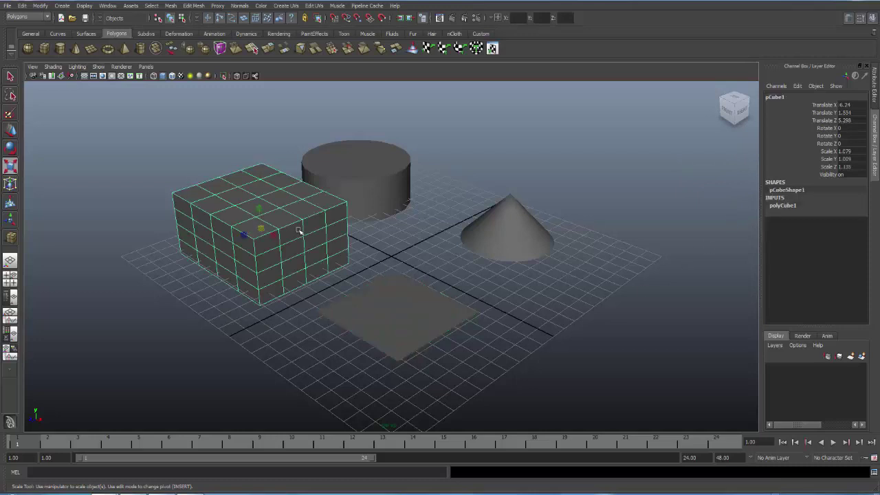
left_click(377, 181)
left_click(416, 298)
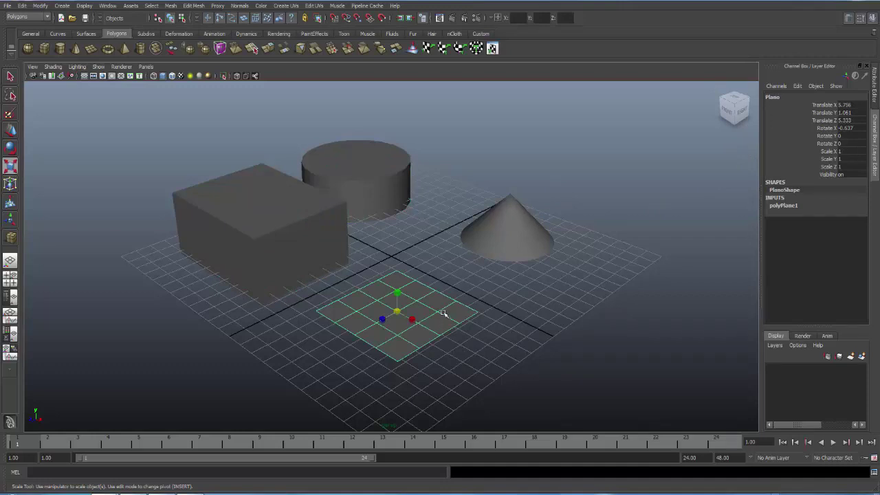
left_click(315, 213)
left_click(365, 181)
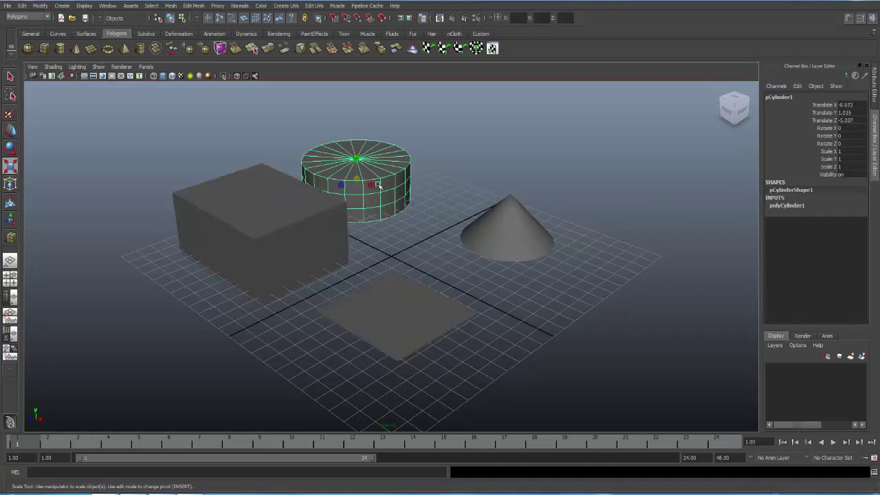
left_click(506, 230)
left_click(383, 300)
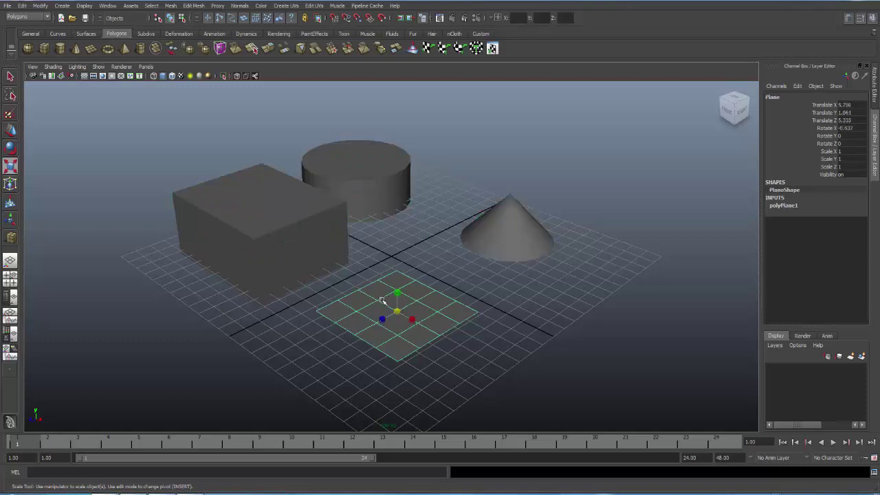